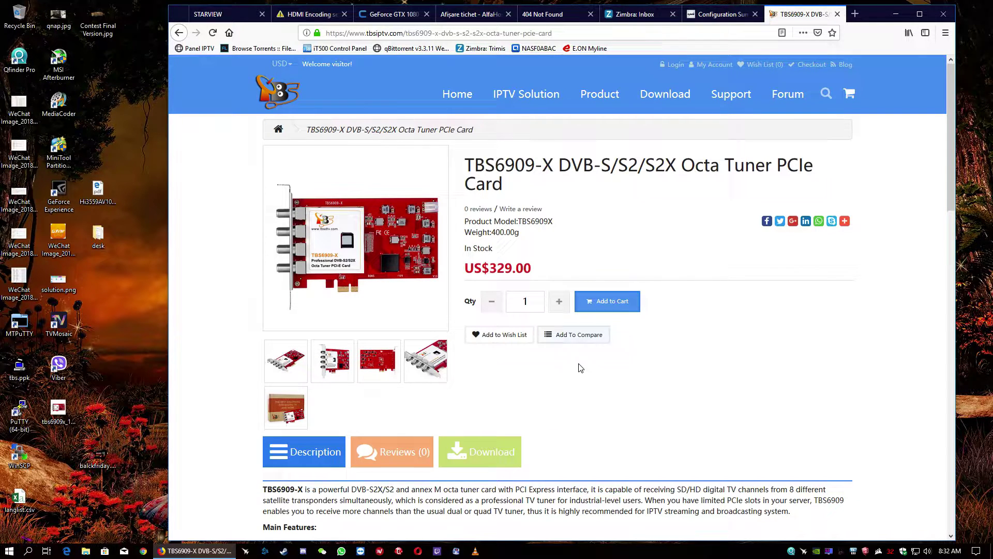
Look through the TBS6909-X product page's description, features, specification table, power consumption and package contents.
scroll(579, 365, down, 2)
scroll(580, 366, up, 2)
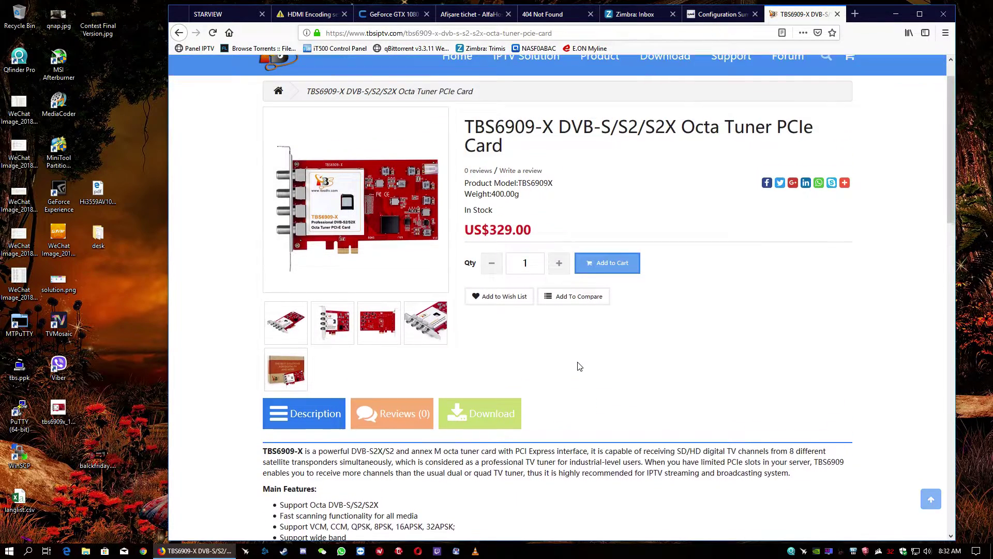
scroll(580, 365, down, 2)
scroll(580, 366, down, 3)
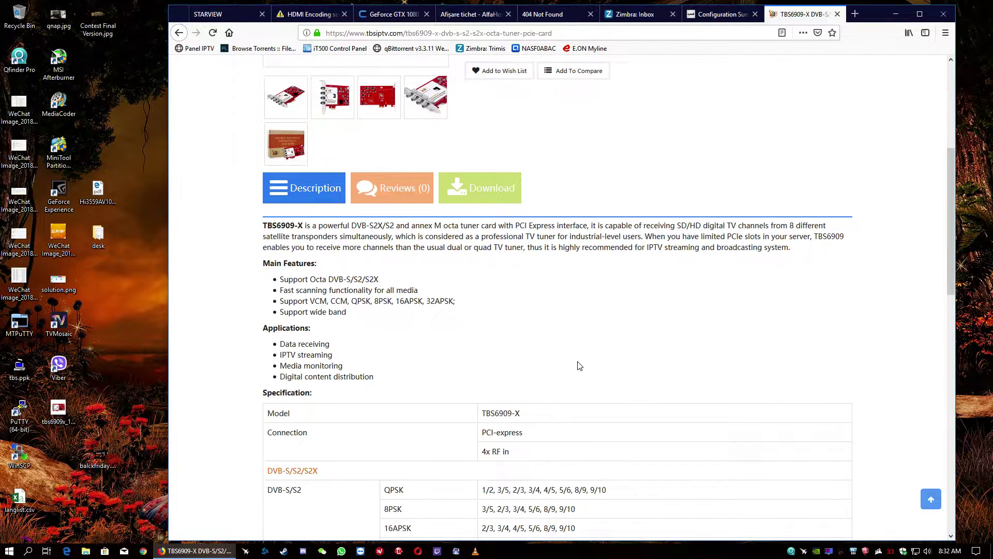
scroll(580, 366, down, 2)
scroll(580, 365, up, 2)
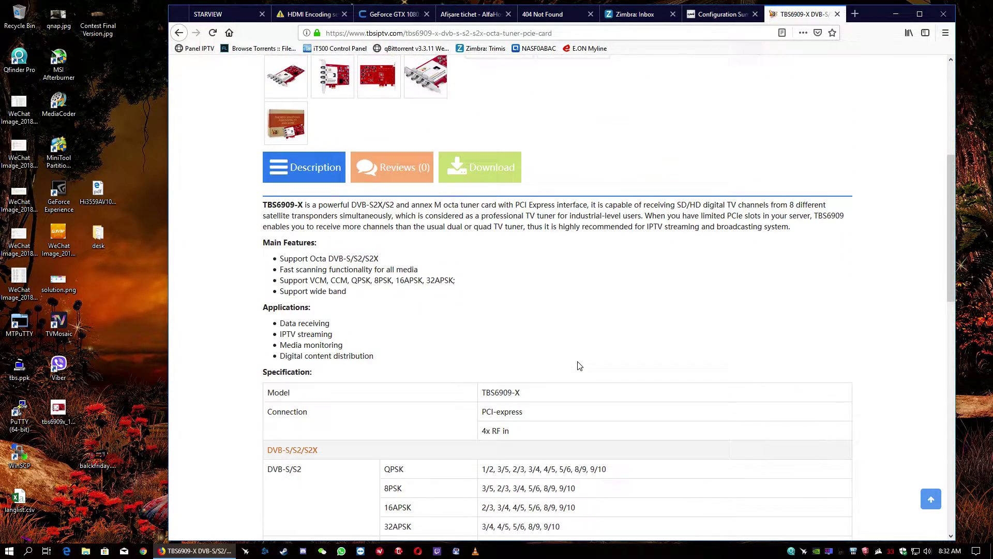
scroll(580, 366, down, 5)
scroll(579, 366, down, 4)
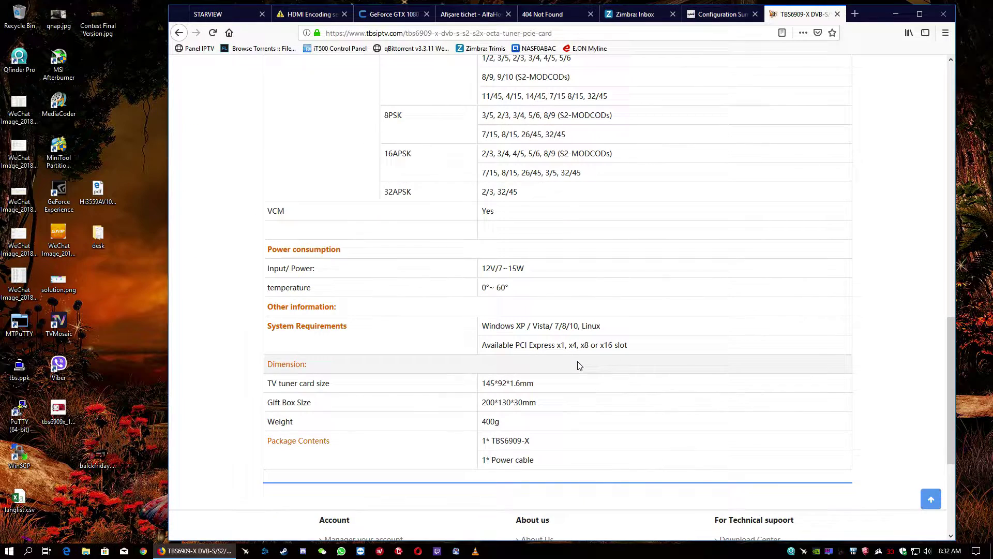
scroll(580, 366, up, 5)
scroll(580, 366, up, 3)
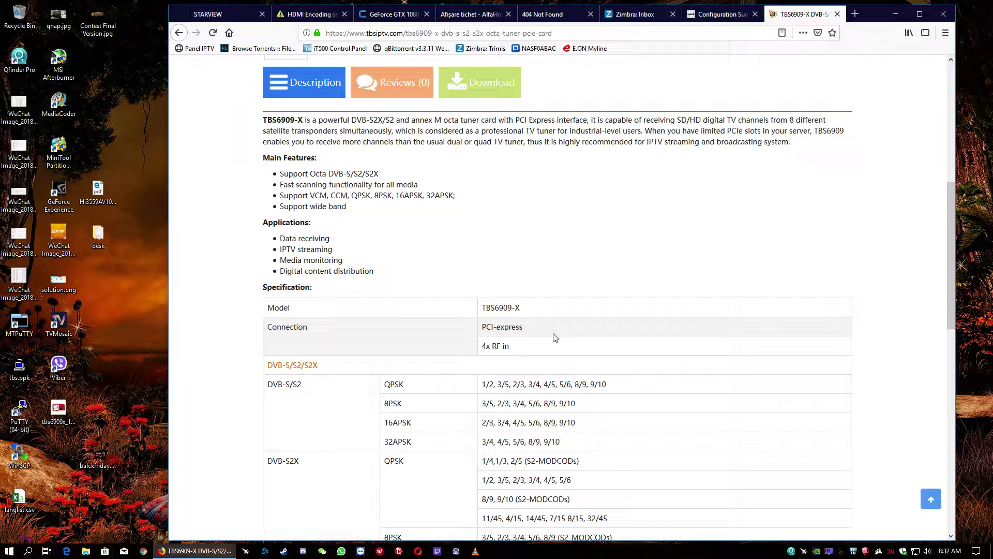
View the enlarged main product image of the TBS6909-X card and close it again.
scroll(555, 337, up, 6)
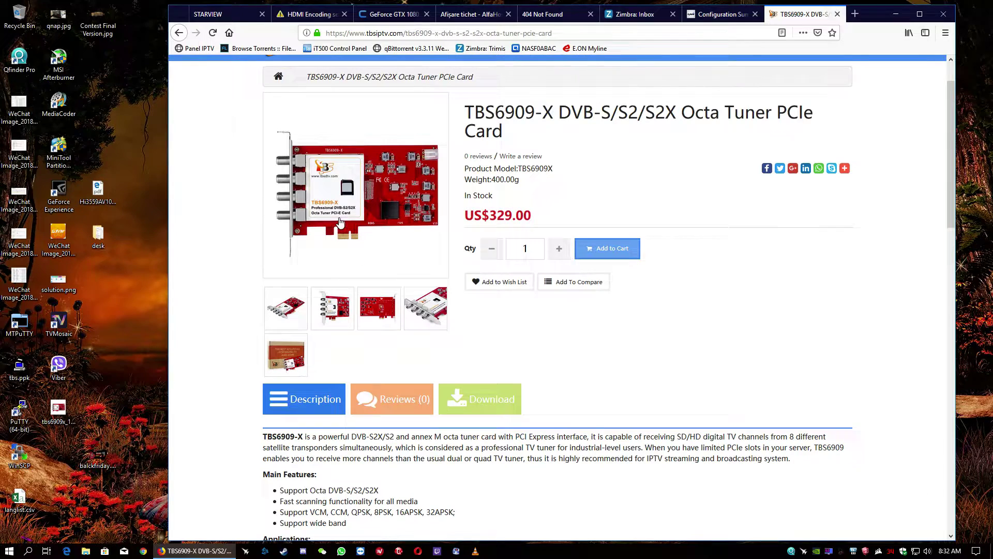
click(308, 200)
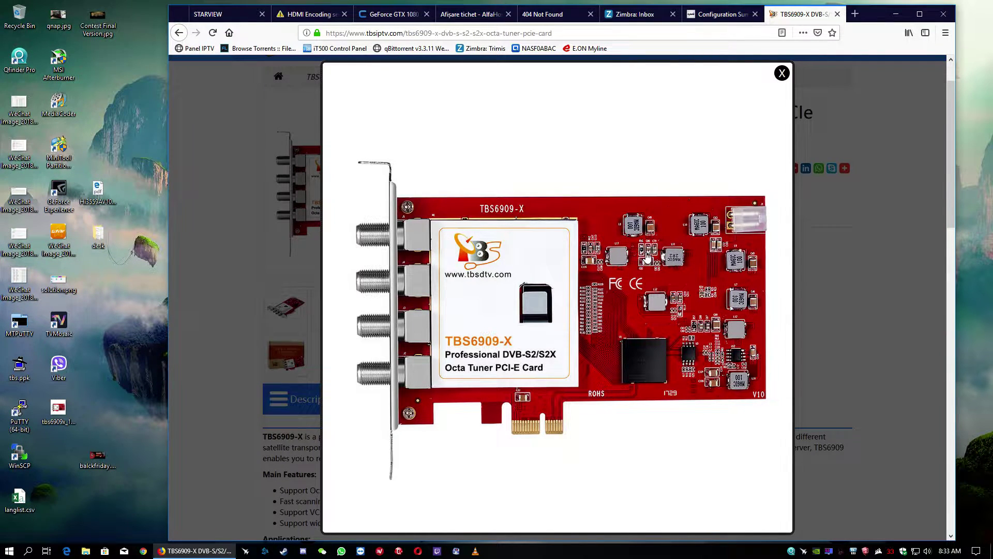
click(782, 73)
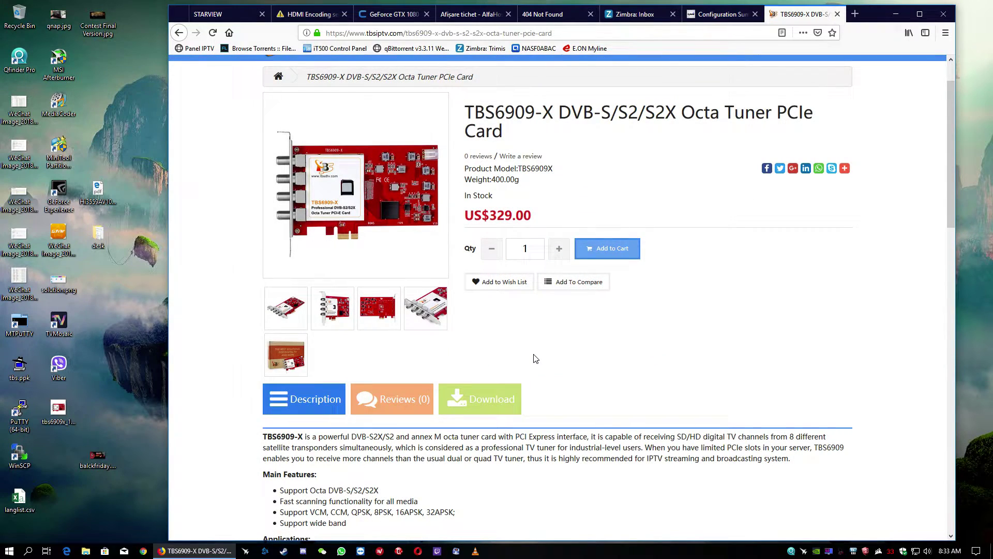
Highlight "VCM, CCM," in the card's main features list, then clear the highlight.
scroll(532, 357, down, 2)
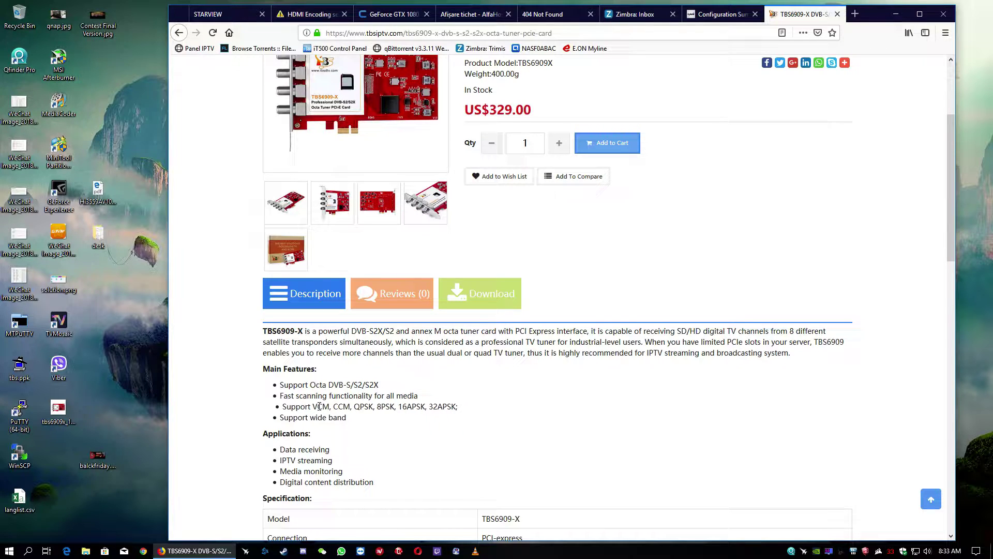
drag(312, 406, 355, 412)
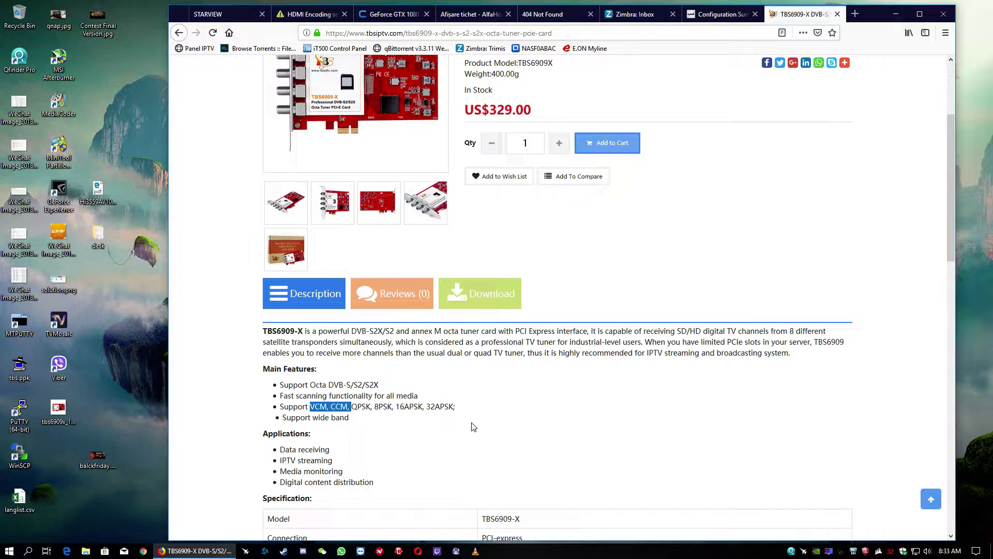
click(376, 429)
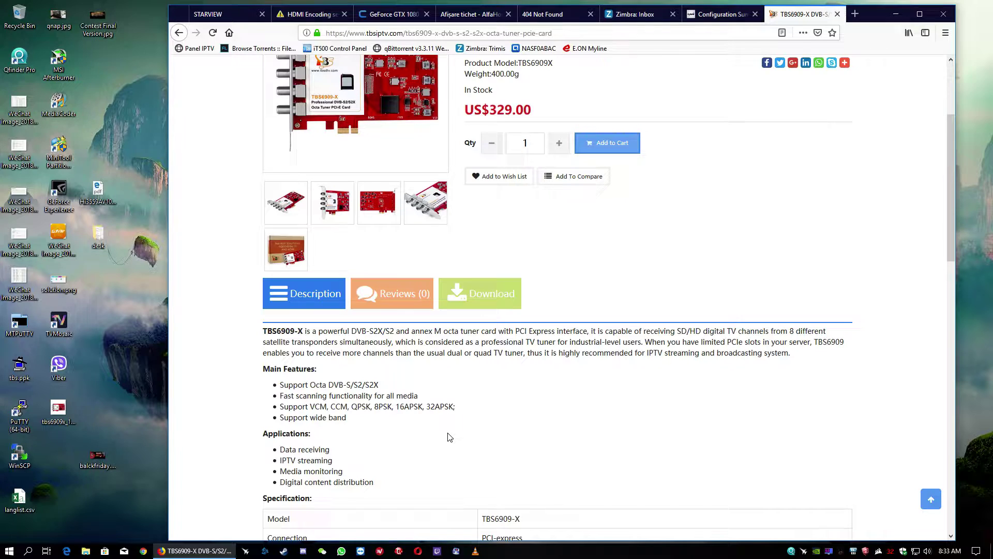
Examine the specification table for connection, DVB-S/S2 and DVB-S2X modulations, VCM, power consumption, system requirements and dimensions.
scroll(450, 437, down, 1)
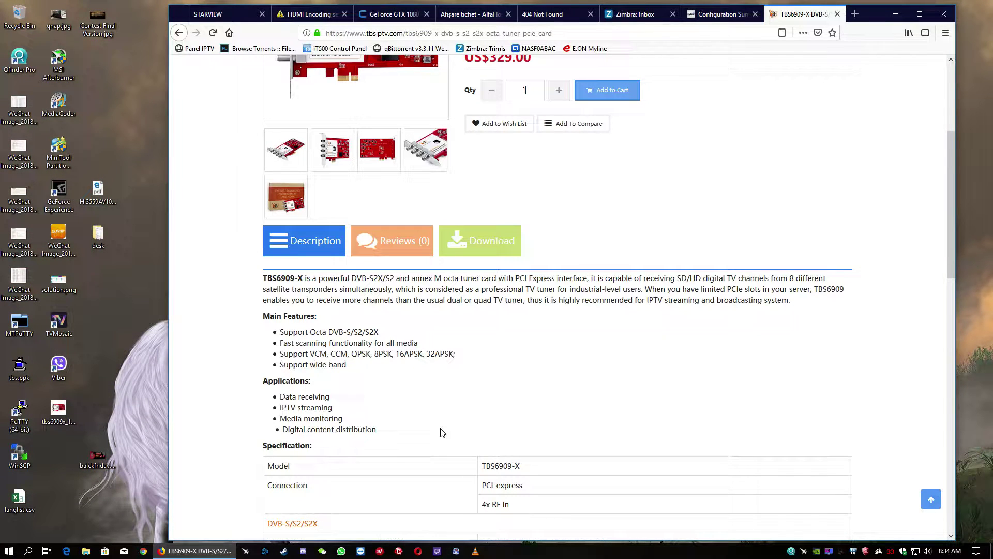
scroll(438, 429, down, 1)
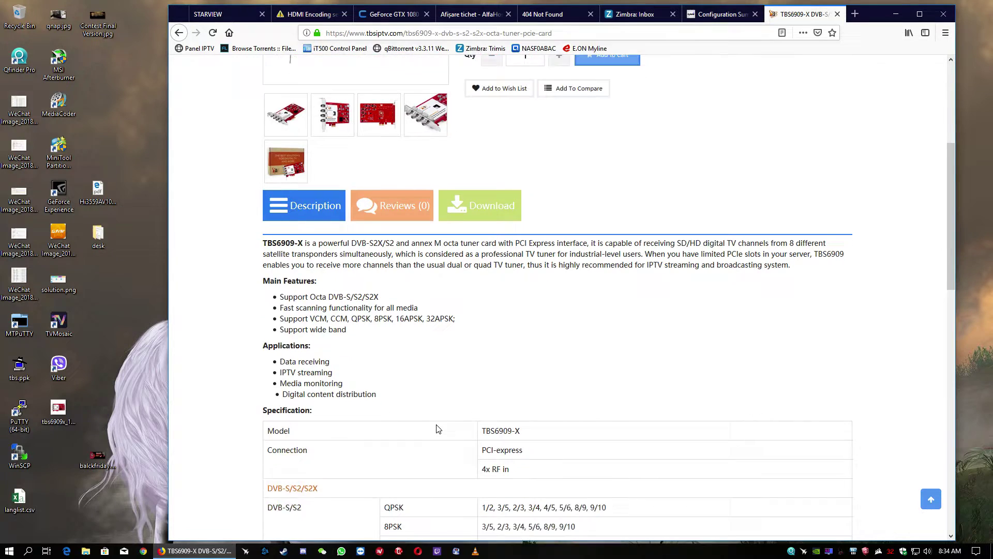
scroll(438, 429, down, 2)
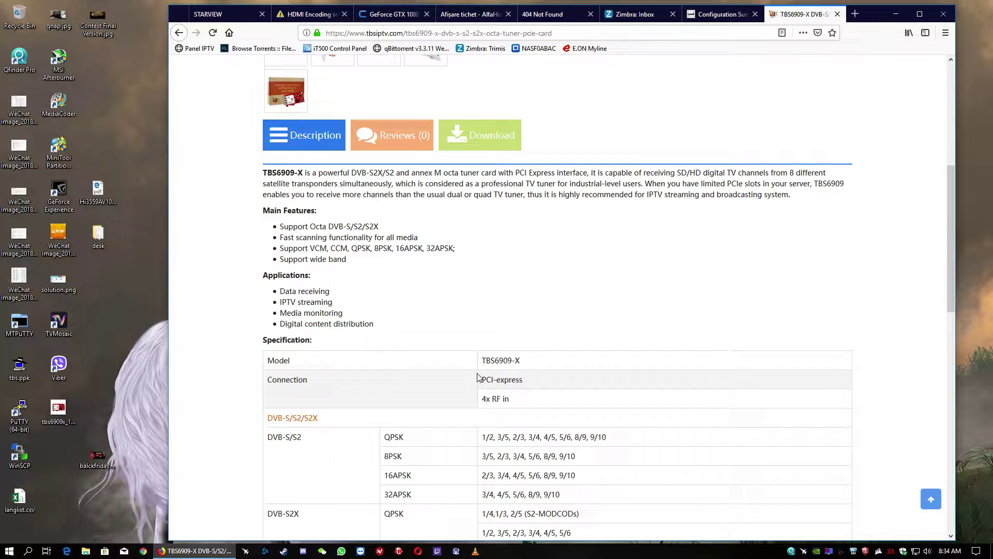
scroll(438, 414, down, 2)
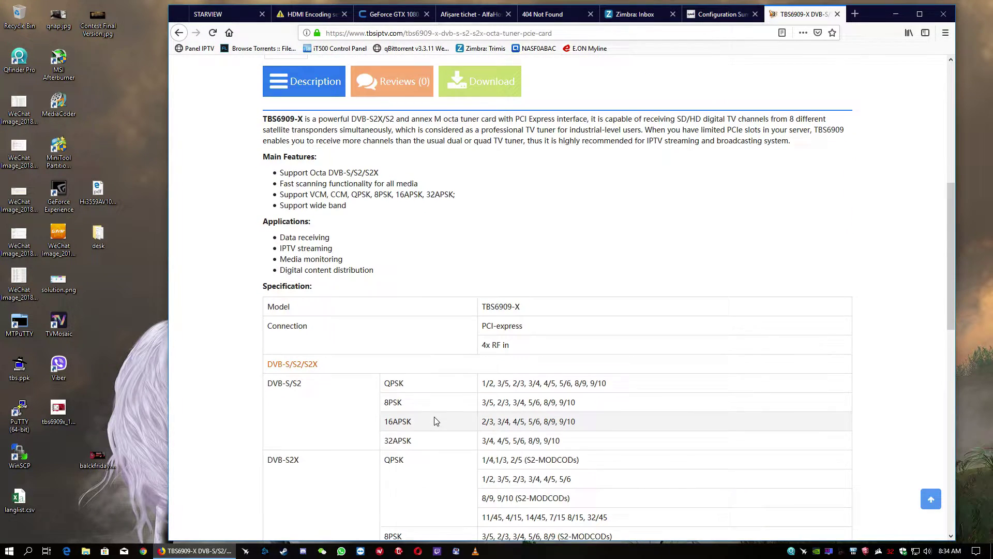
scroll(435, 421, down, 6)
scroll(497, 395, down, 3)
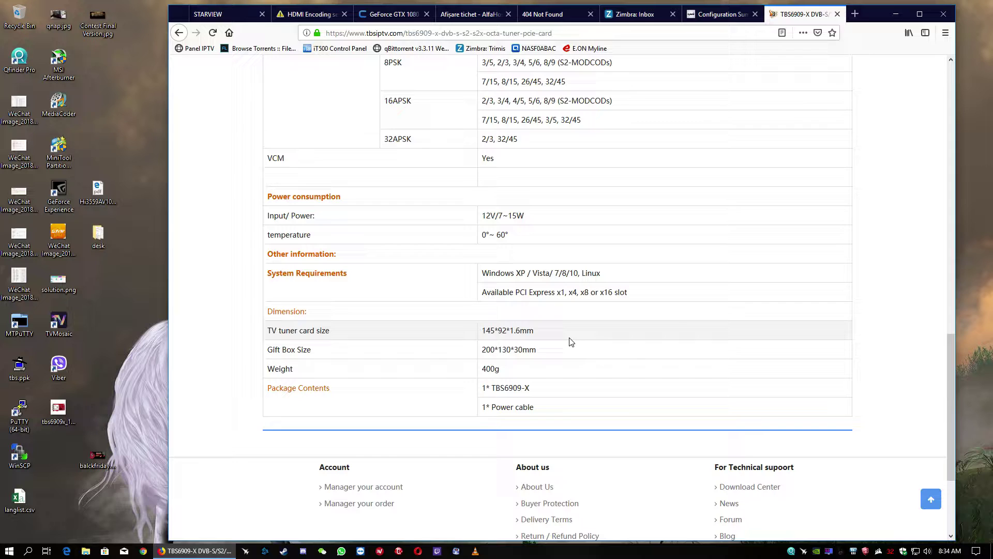
scroll(571, 341, up, 1)
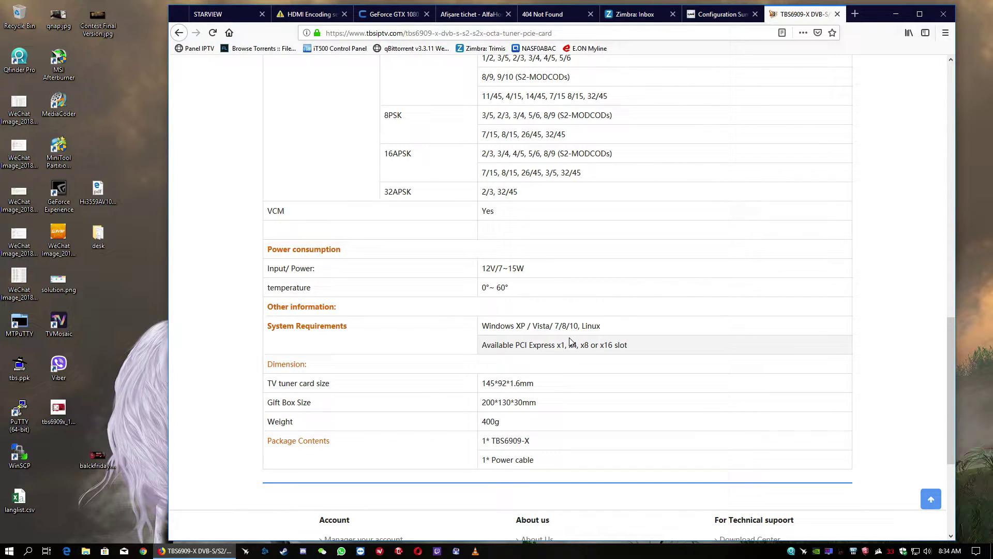
scroll(571, 342, up, 3)
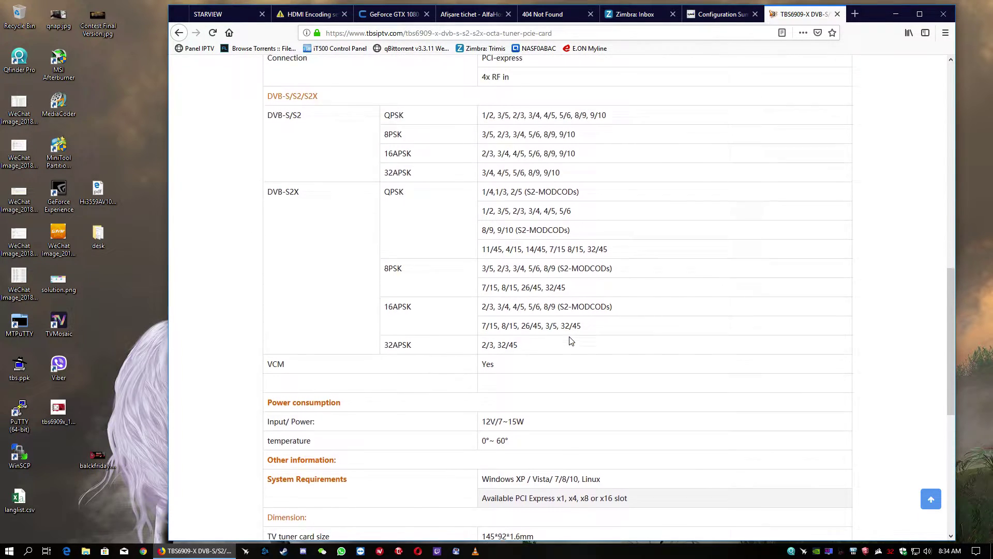
scroll(571, 342, up, 7)
scroll(559, 334, down, 5)
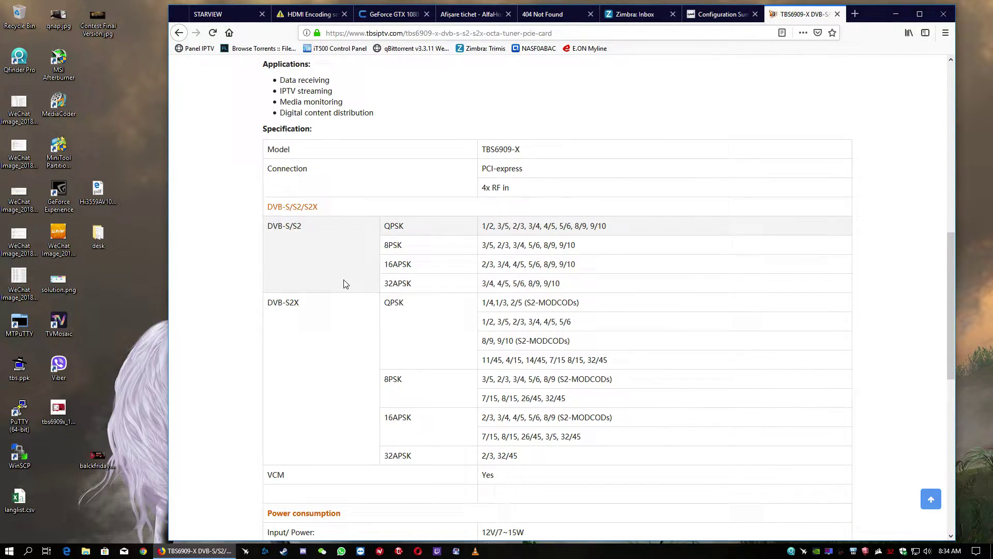
scroll(332, 363, down, 3)
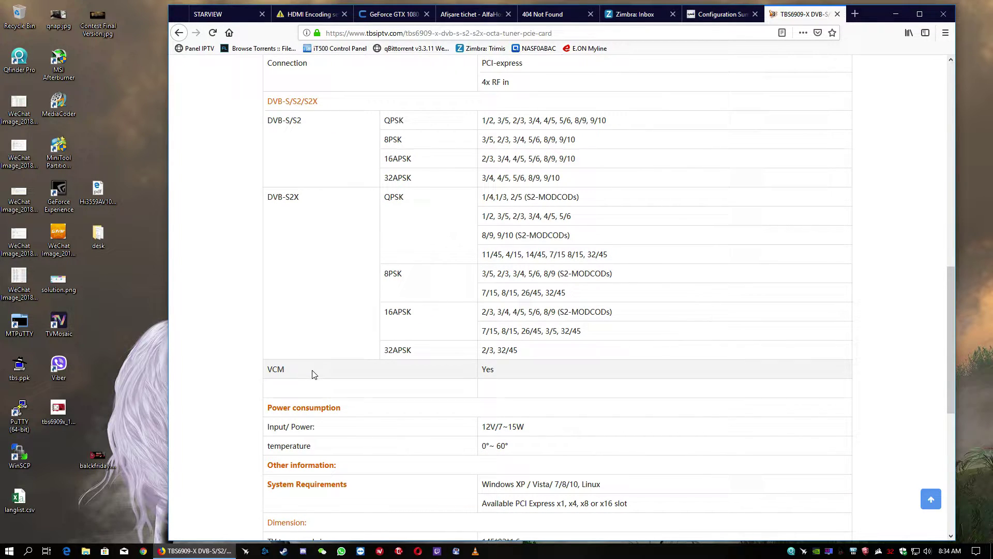
scroll(313, 375, down, 5)
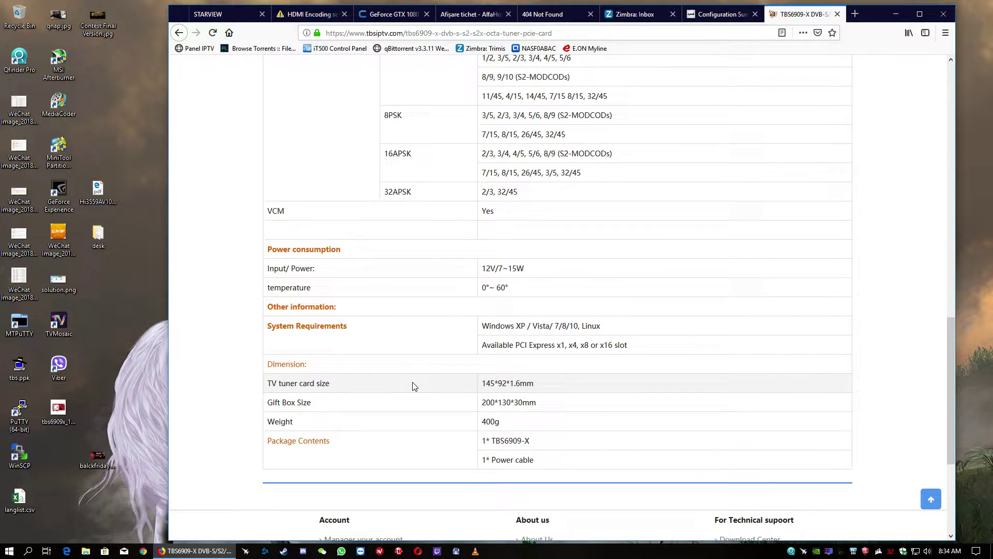
scroll(413, 382, up, 3)
scroll(413, 385, down, 3)
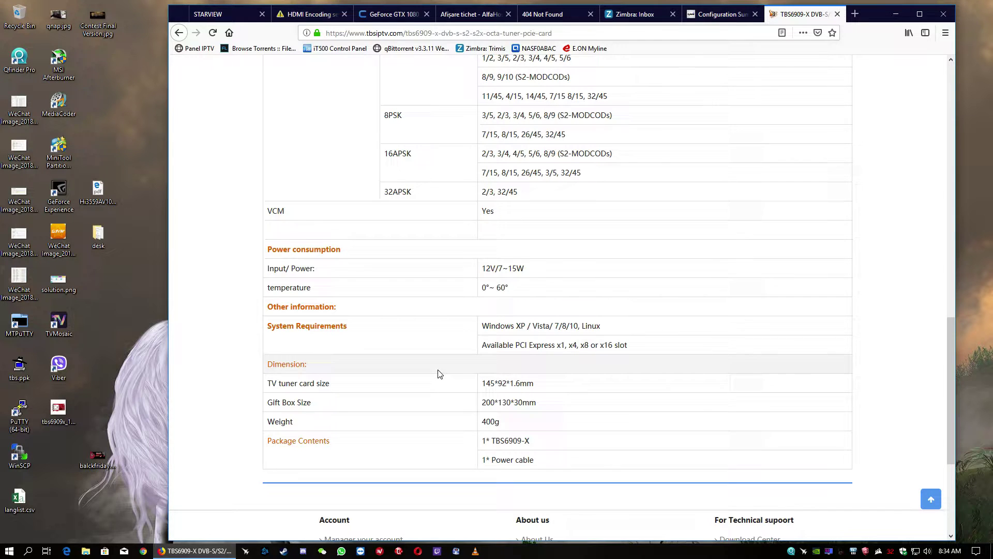
scroll(440, 376, up, 14)
scroll(439, 374, up, 10)
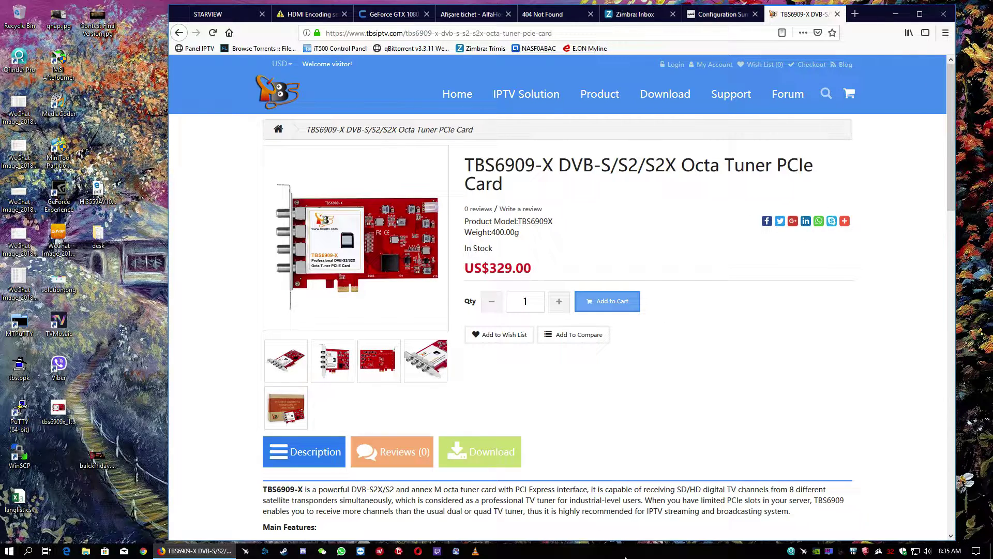
Switch to the Kylone DVB-to-IP Gateway page and view the dvbs1 record among the DVB transponders under live streams.
click(718, 16)
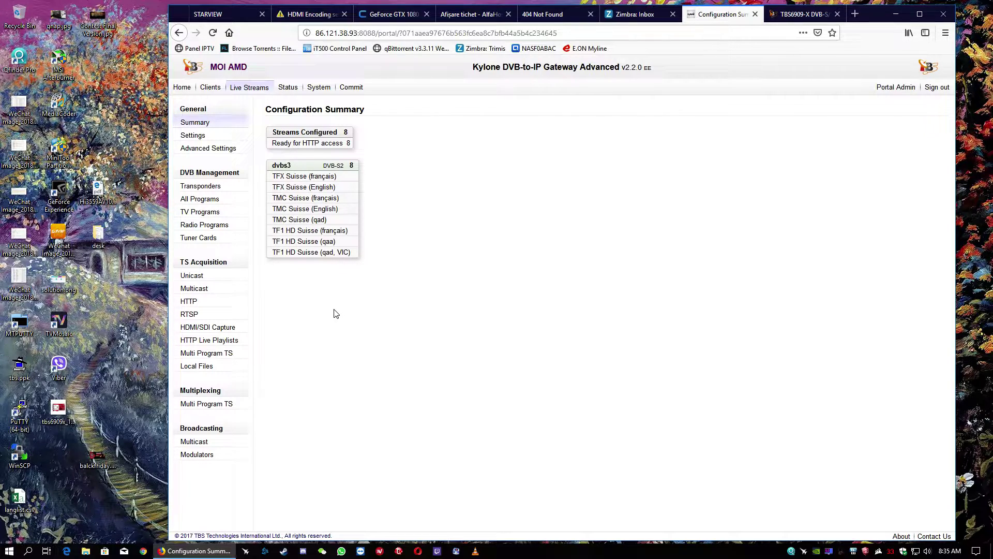
click(250, 88)
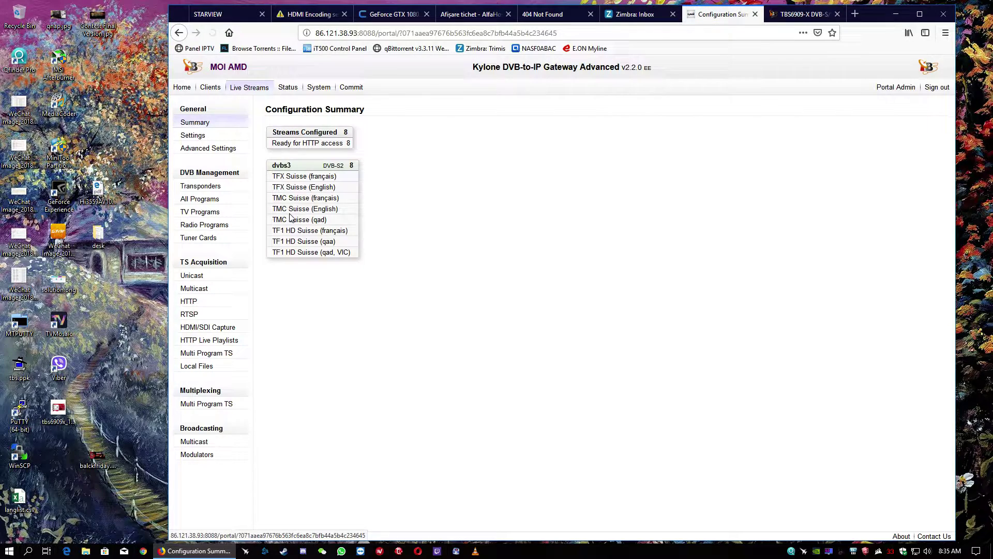
click(204, 189)
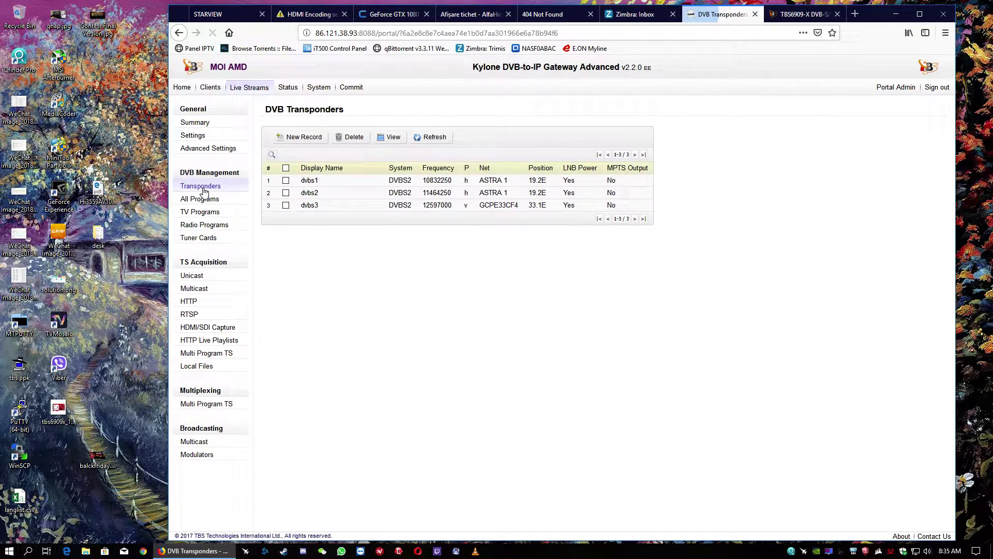
click(312, 181)
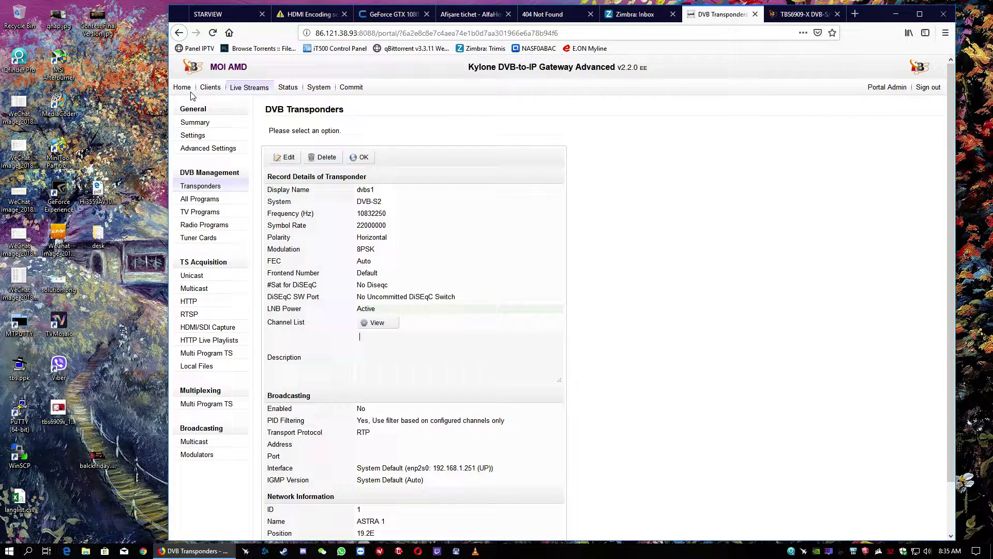
Return to the transponder list, open the dvbs3 record, review its details and highlight its System row.
click(179, 32)
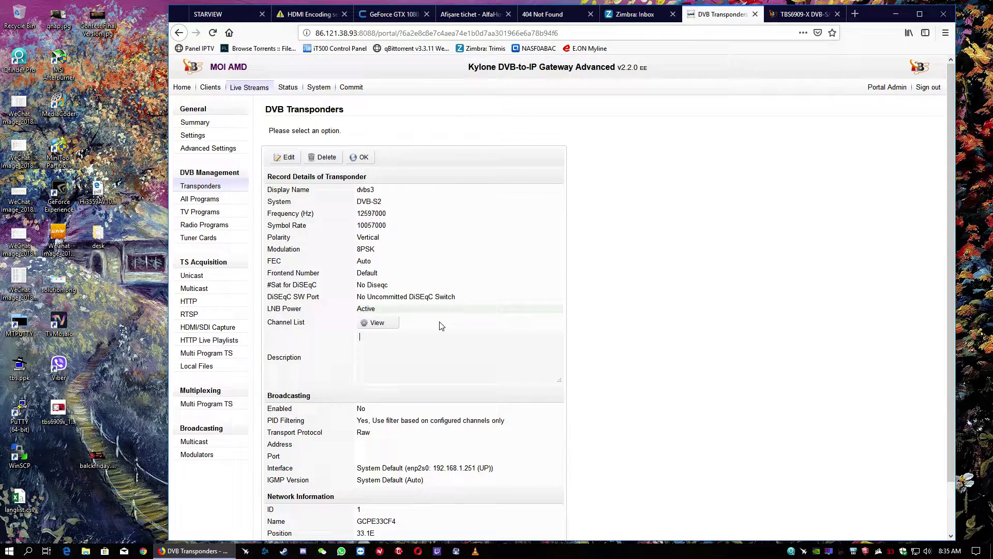
scroll(441, 326, down, 2)
scroll(440, 321, up, 2)
scroll(441, 323, down, 2)
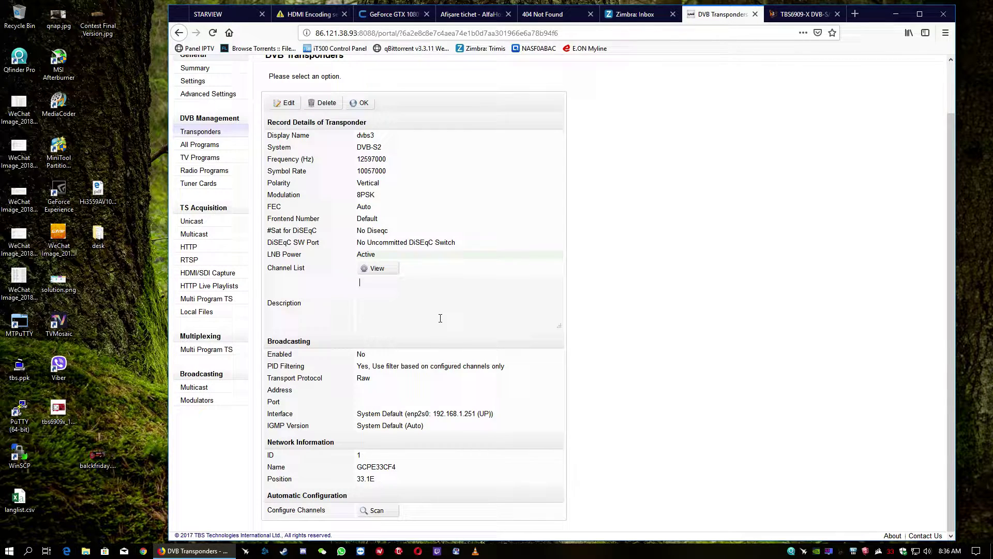
scroll(441, 318, up, 2)
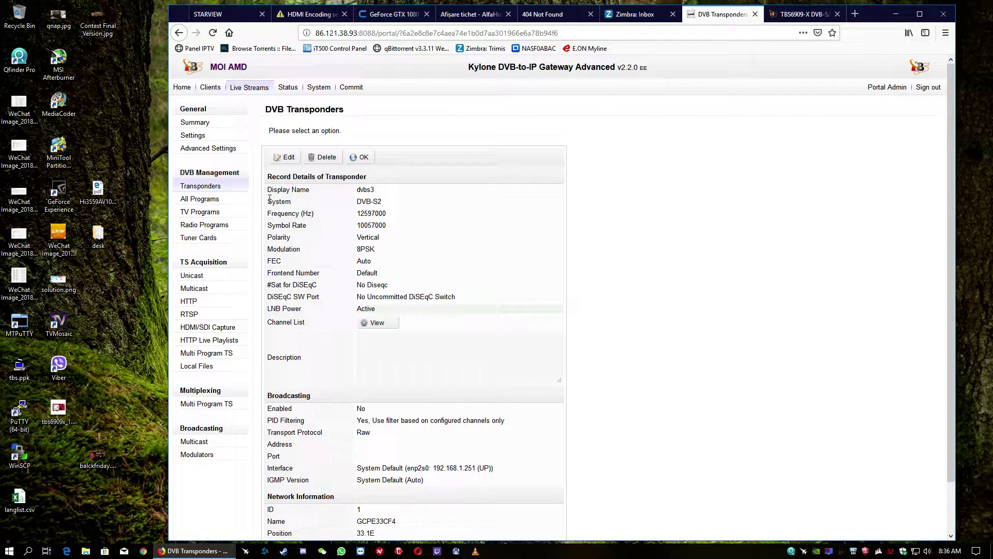
drag(269, 199, 393, 204)
Try to scan the dvbs3 transponder's channels with tuner Input 0 of the TBS 6909x and Explode Audio PIDs enabled, then dismiss the summary.
scroll(443, 333, down, 2)
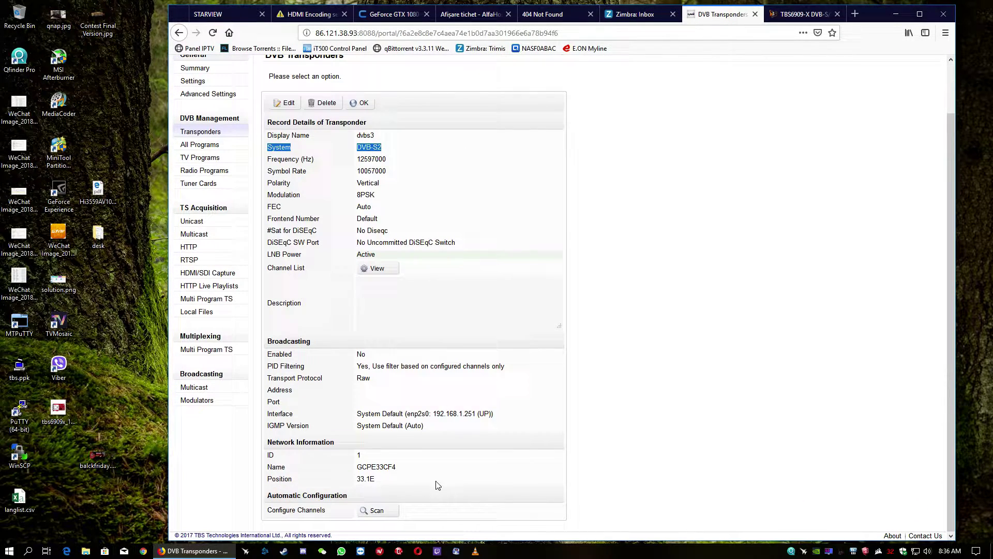
click(386, 516)
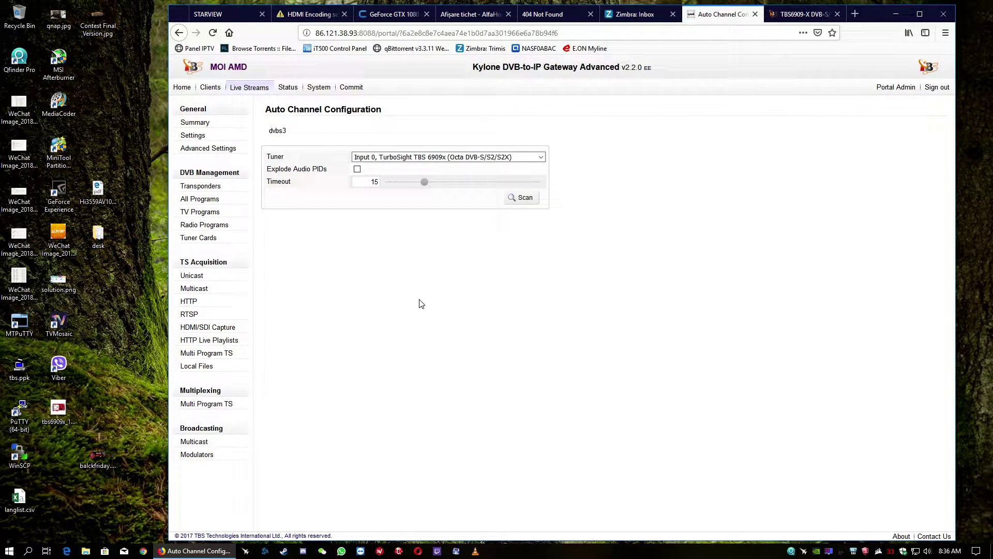
click(421, 157)
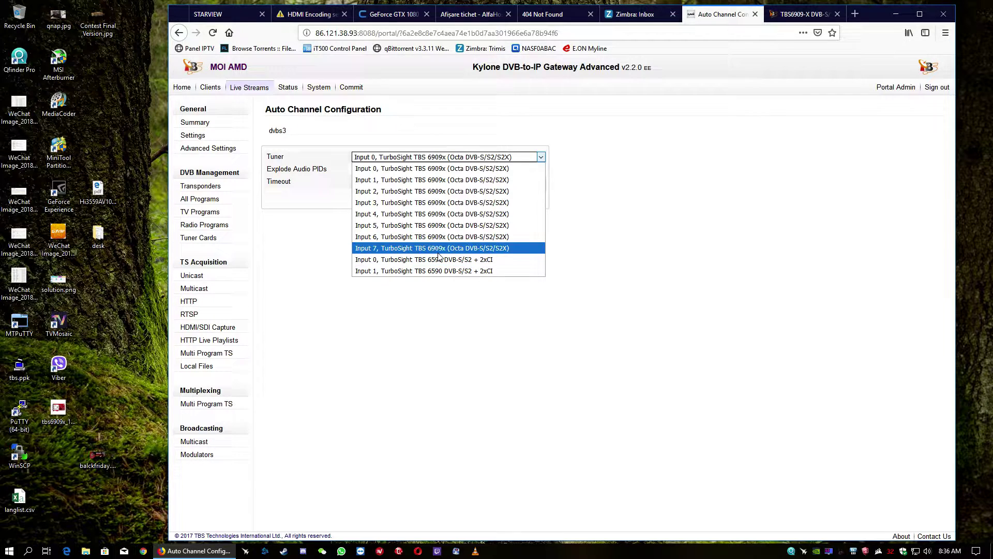
click(421, 170)
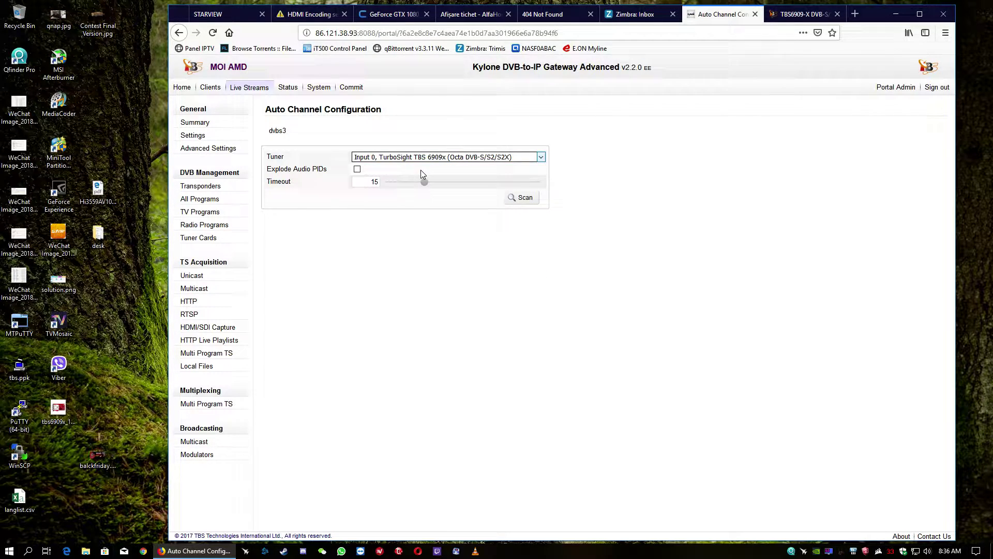
click(357, 171)
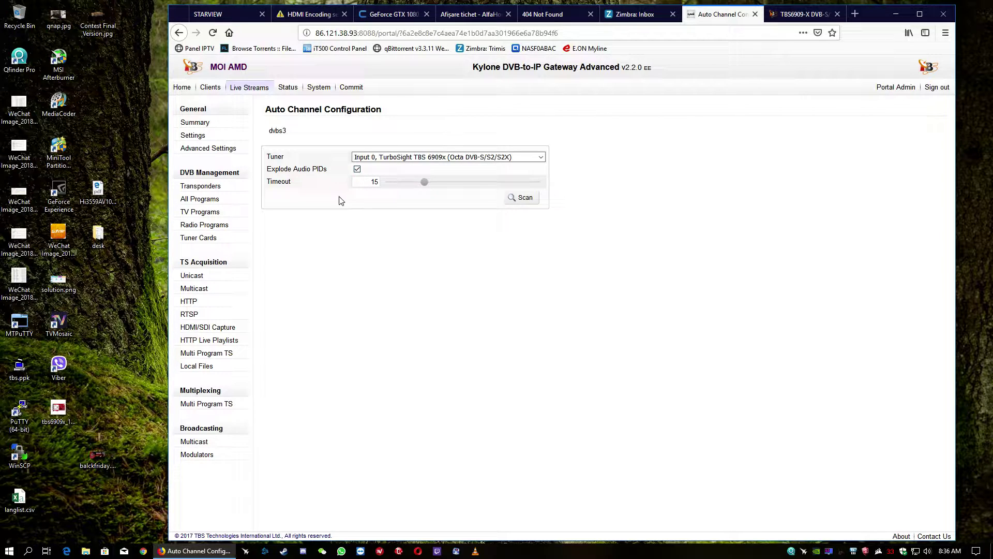
click(516, 202)
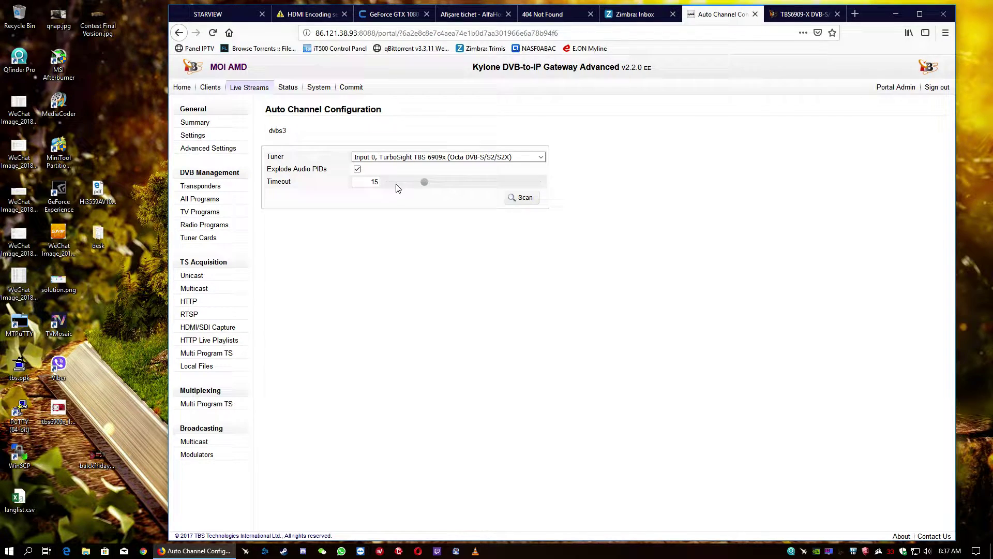
click(512, 203)
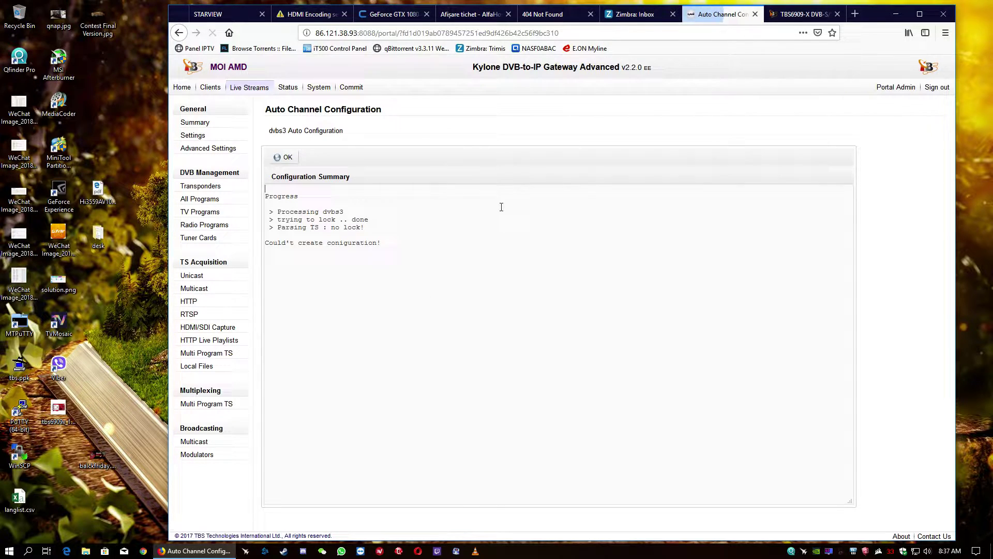
click(287, 159)
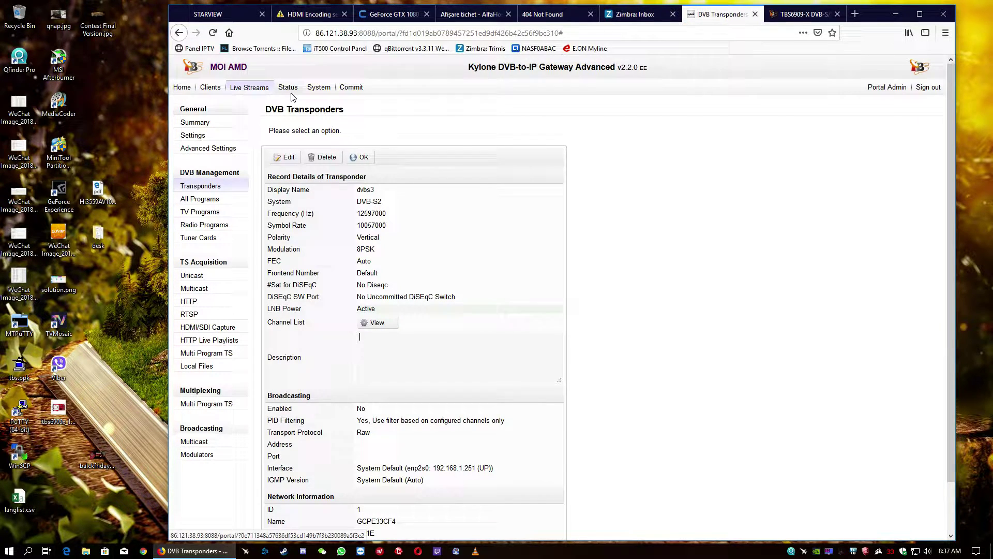
Scan the dvbs3 transponder's channels with tuner Input 7 of the TBS 6909x and Explode Audio PIDs enabled.
scroll(311, 341, down, 2)
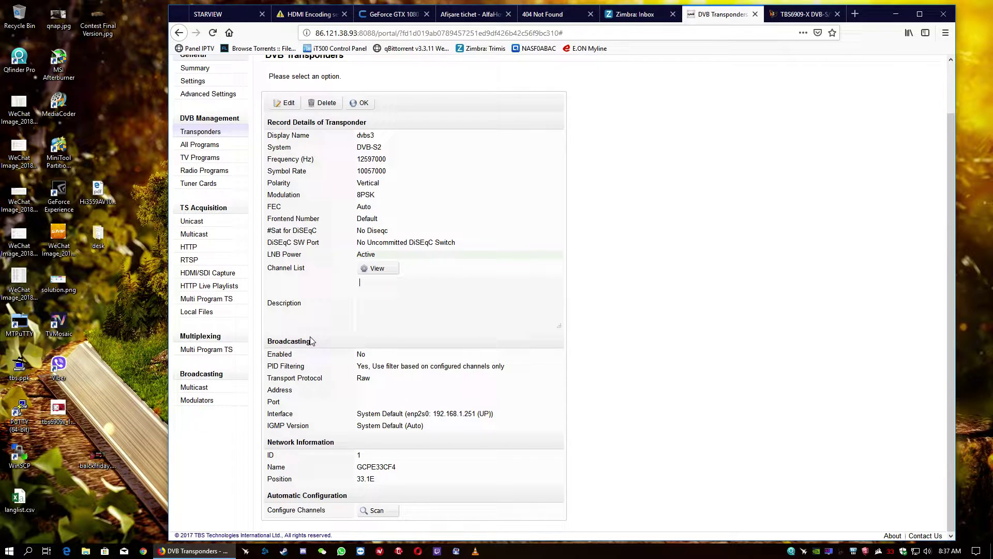
click(383, 515)
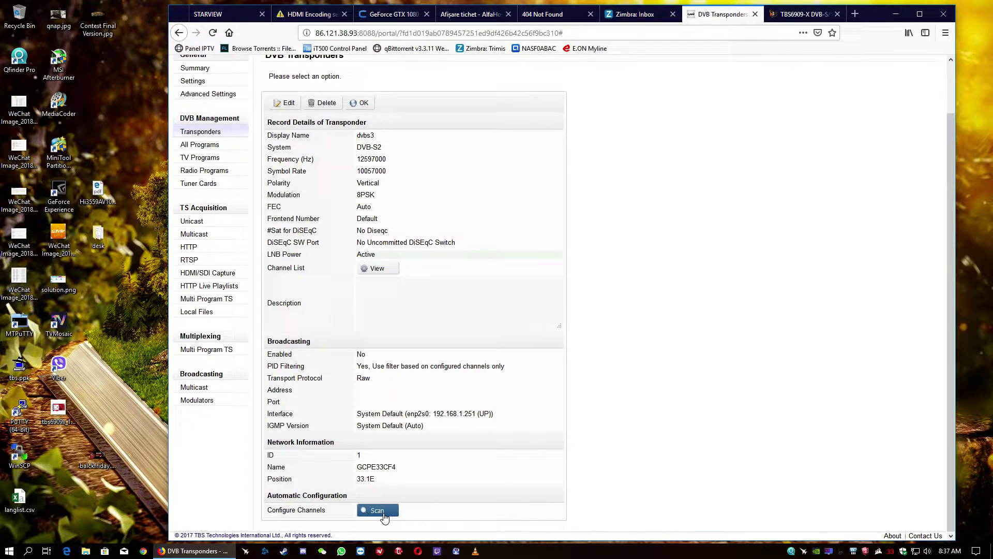
click(465, 158)
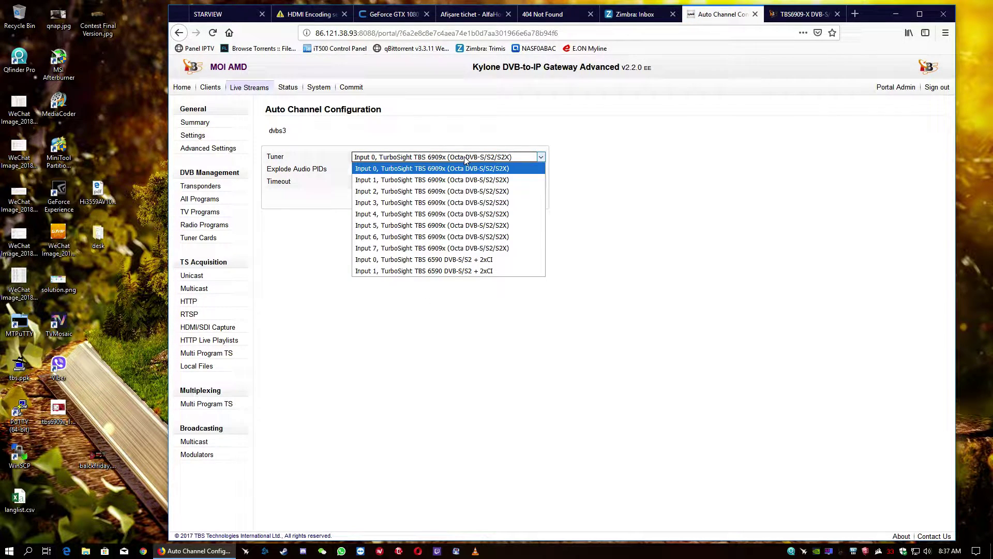
click(497, 249)
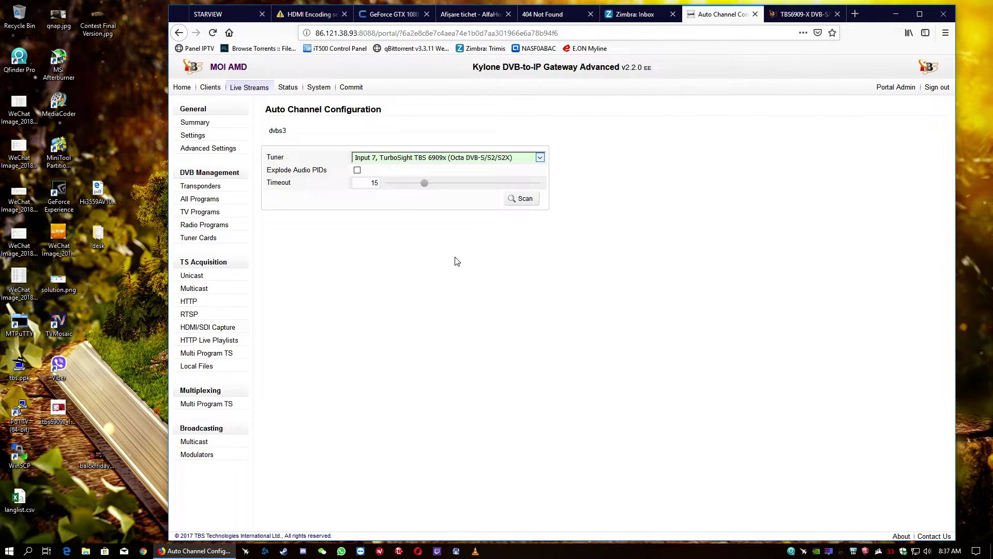
click(357, 170)
click(522, 199)
click(526, 200)
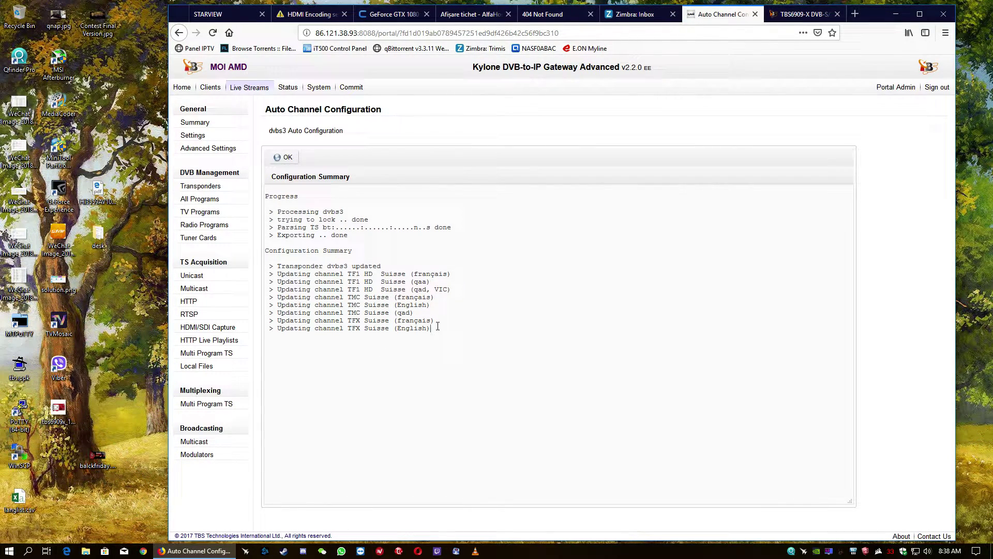
Highlight the updated channel lines in the configuration summary, then close it and look over the dvbs3 record.
drag(437, 328, 269, 273)
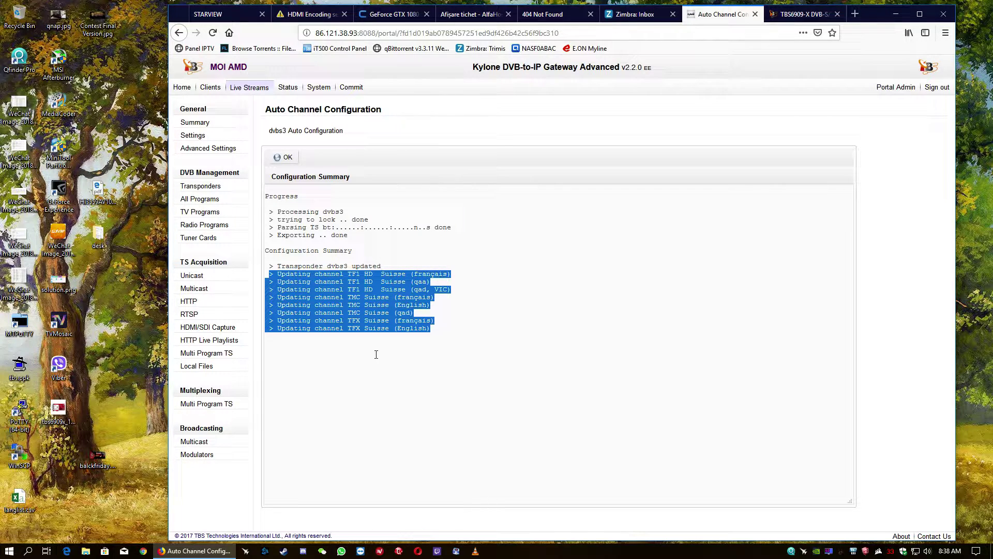
click(285, 157)
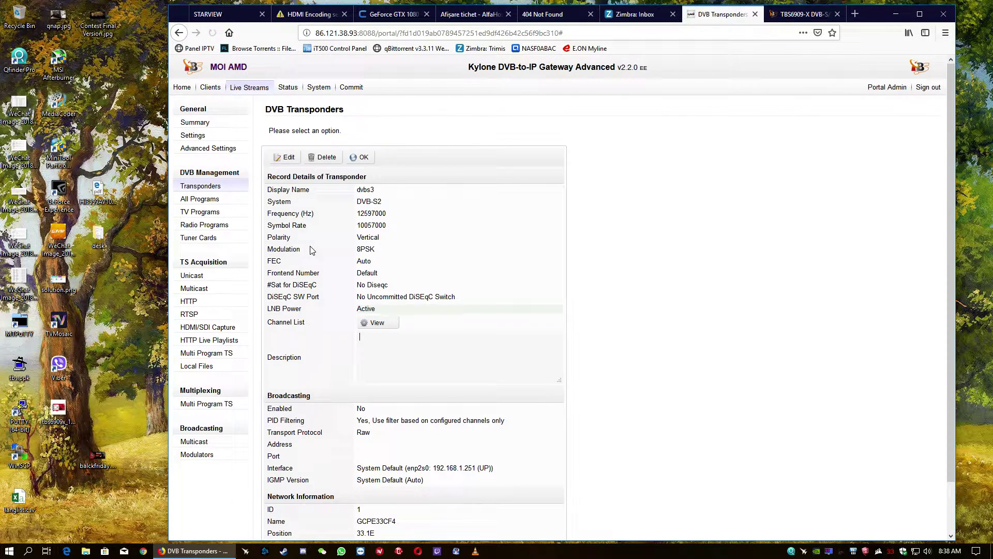
scroll(296, 340, down, 2)
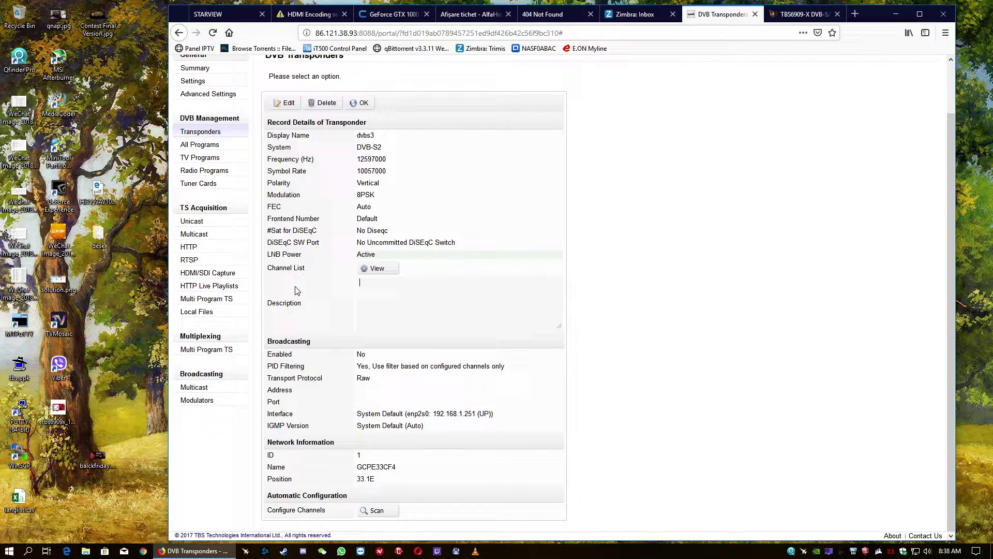
scroll(309, 259, up, 1)
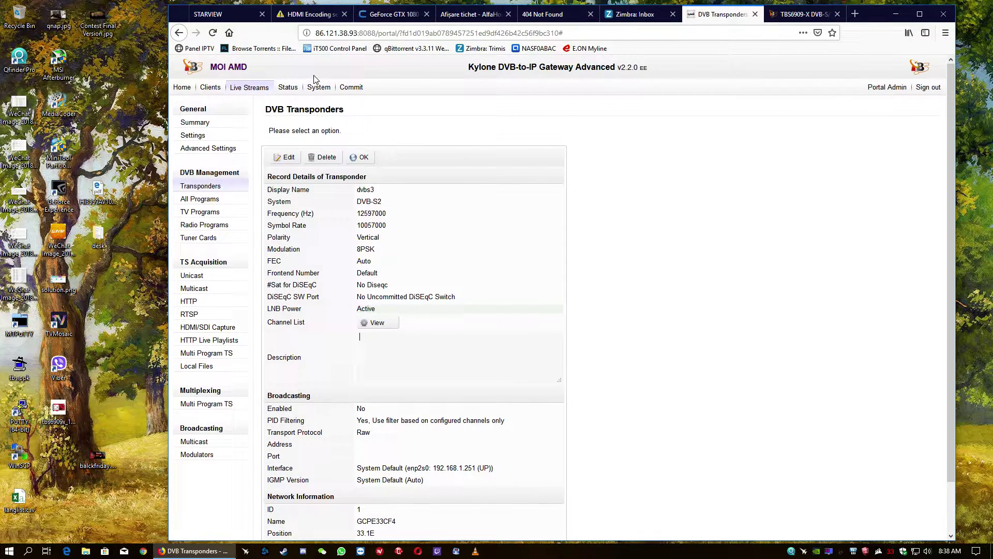
Check the media server status for dvbs3, highlighting its network, band, strength and SNR and viewing its stream details.
click(288, 88)
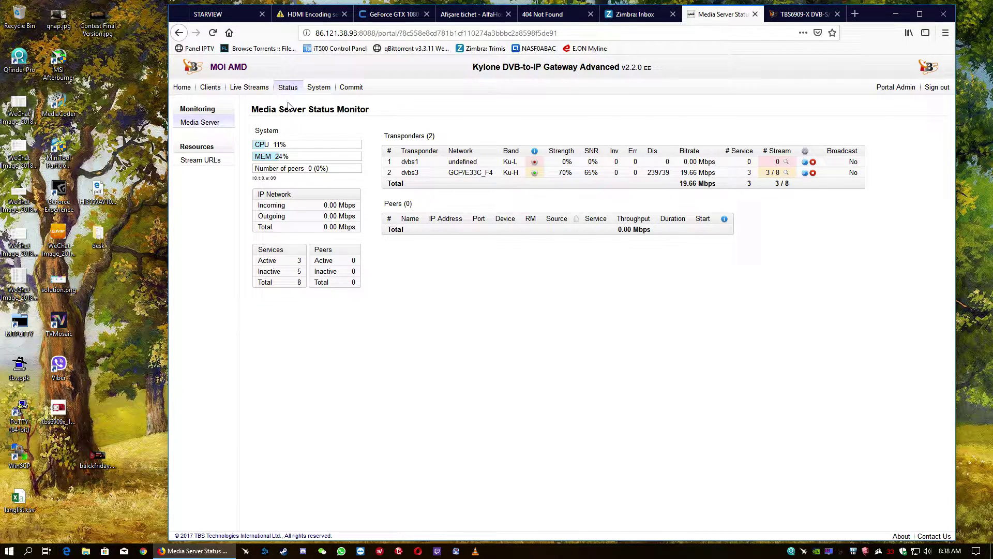
click(288, 88)
drag(449, 175, 500, 179)
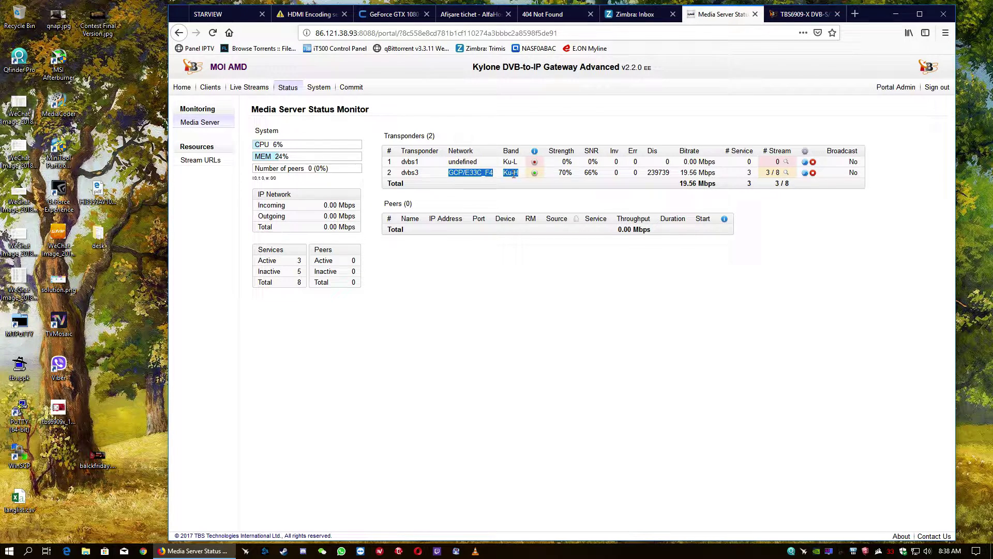
drag(557, 176, 605, 179)
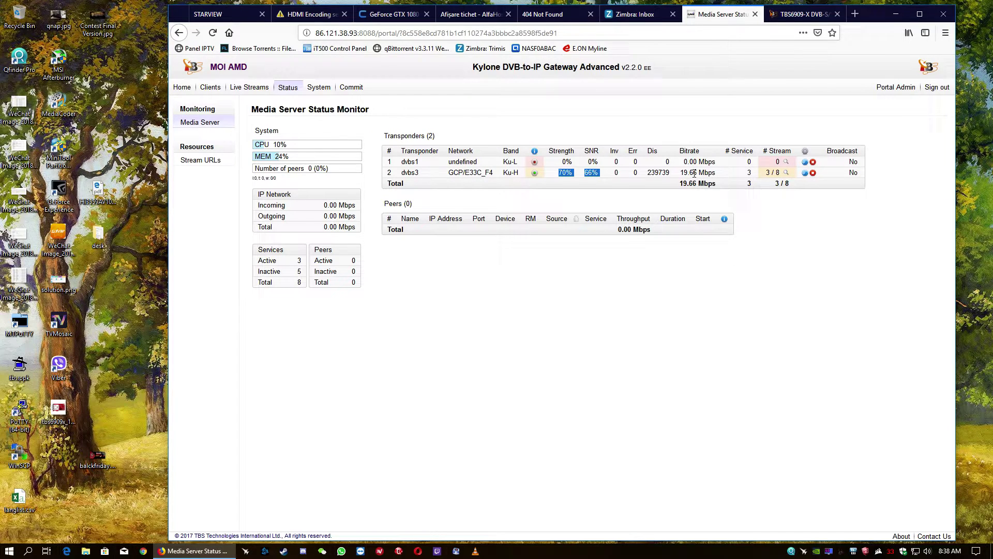
mouse_move(775, 176)
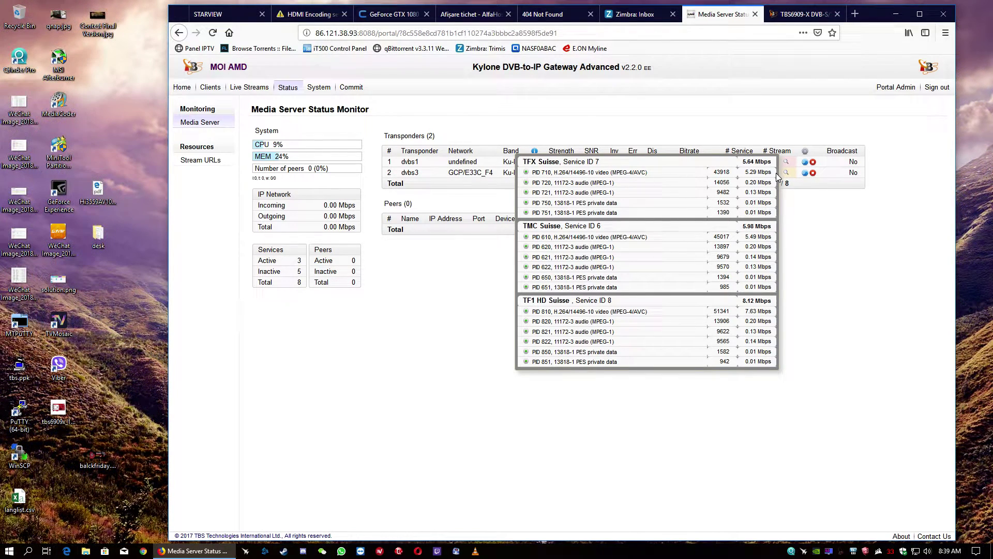
Show the stream access URLs and copy the link of the first channel, TF1 HD Suisse (français).
click(200, 161)
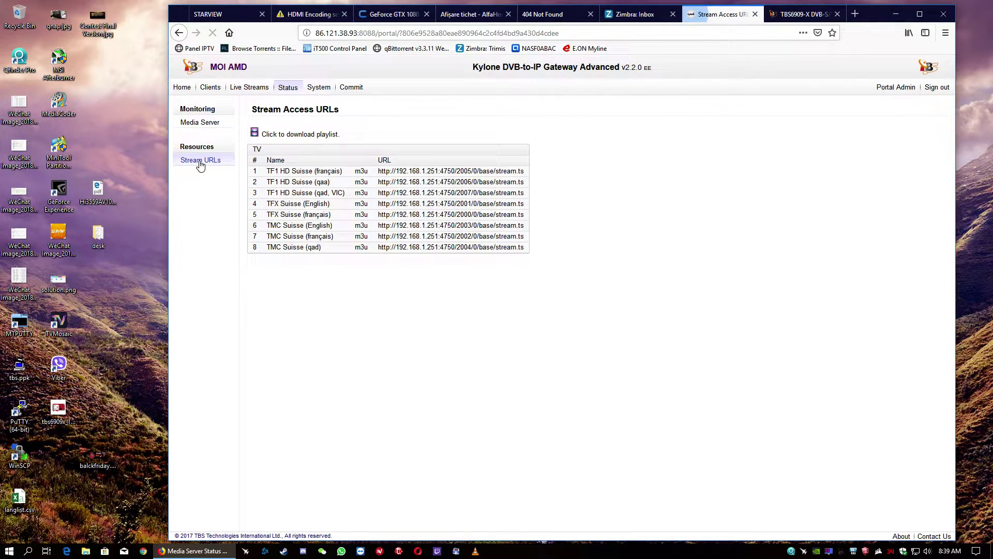
right_click(398, 176)
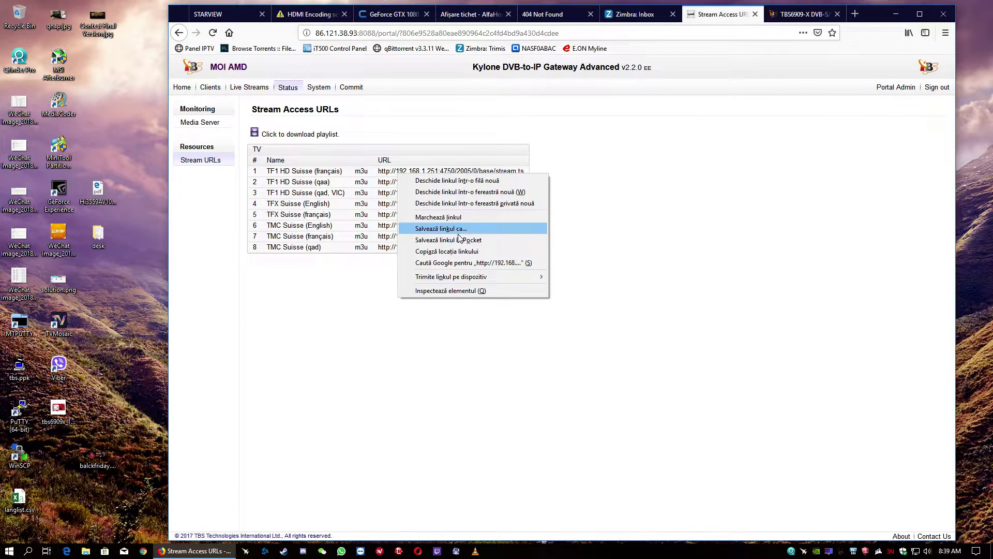
click(468, 252)
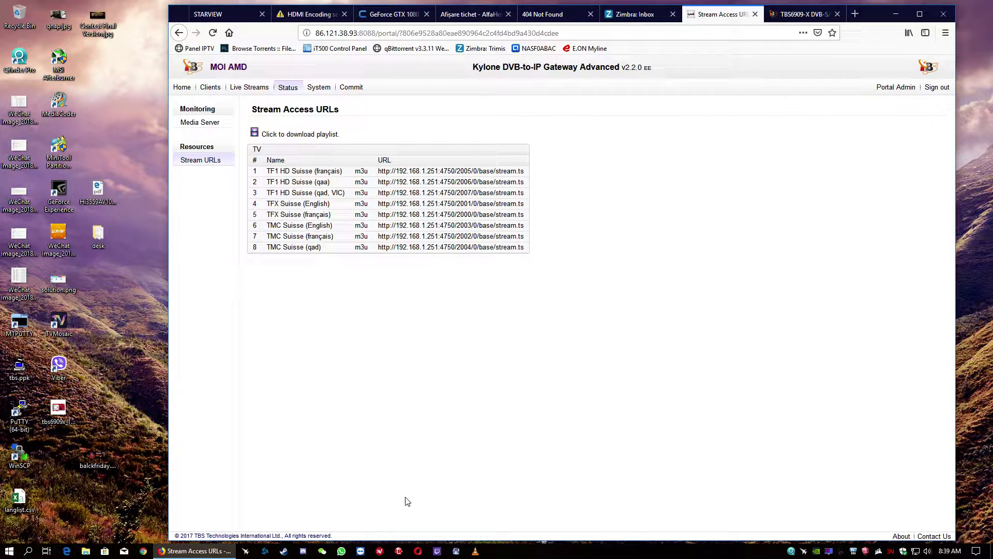
Switch to VLC media player, play the copied URL as a network stream, and shrink and reposition the player window over the gateway page.
click(476, 550)
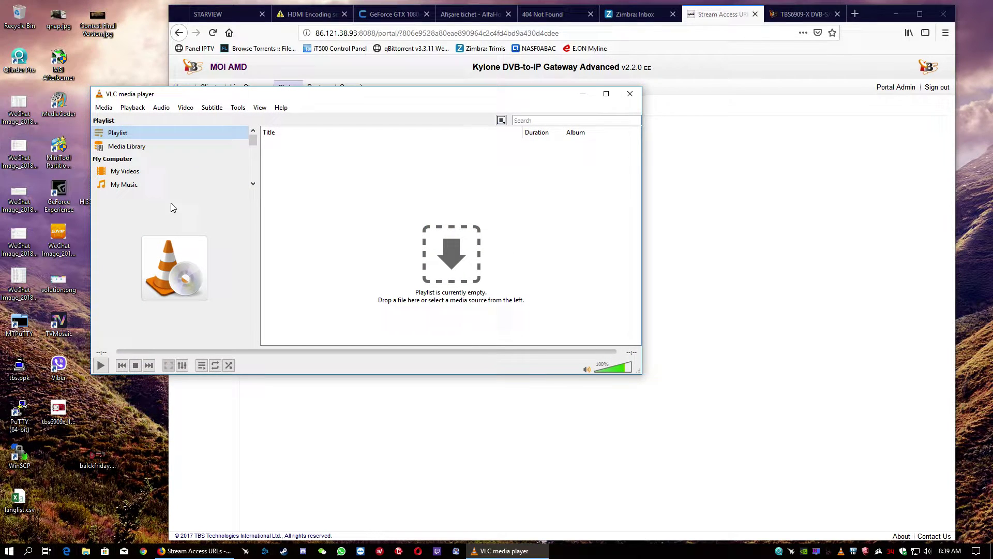
click(104, 107)
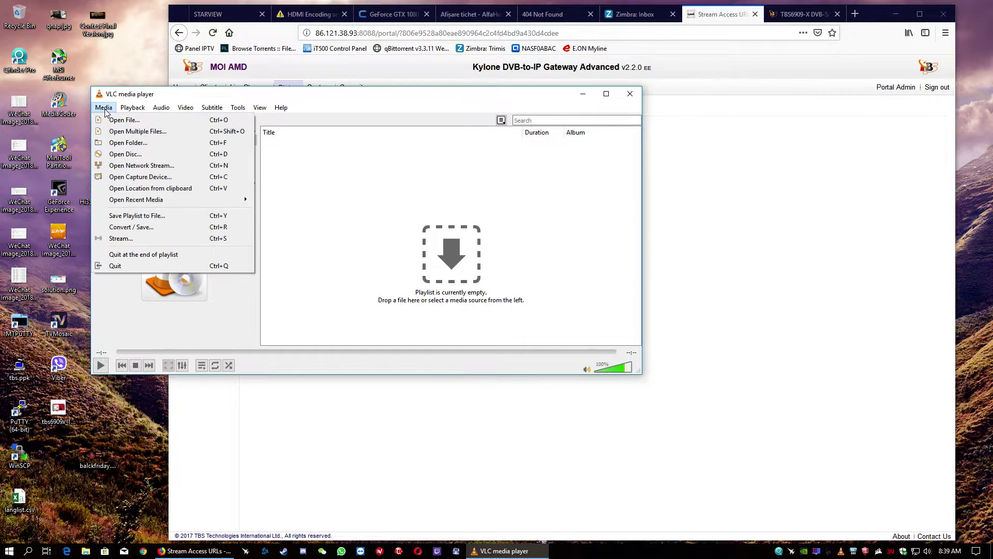
click(118, 166)
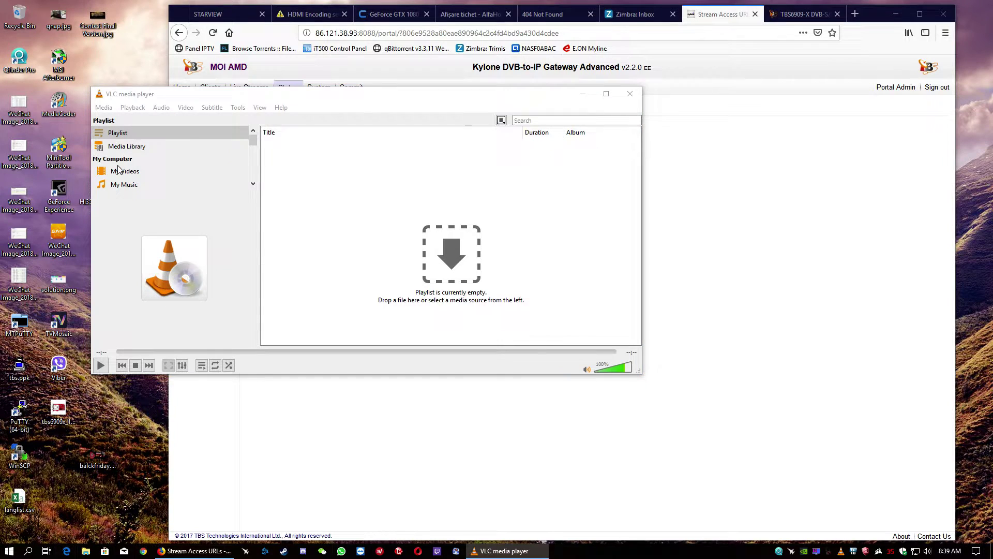
right_click(312, 191)
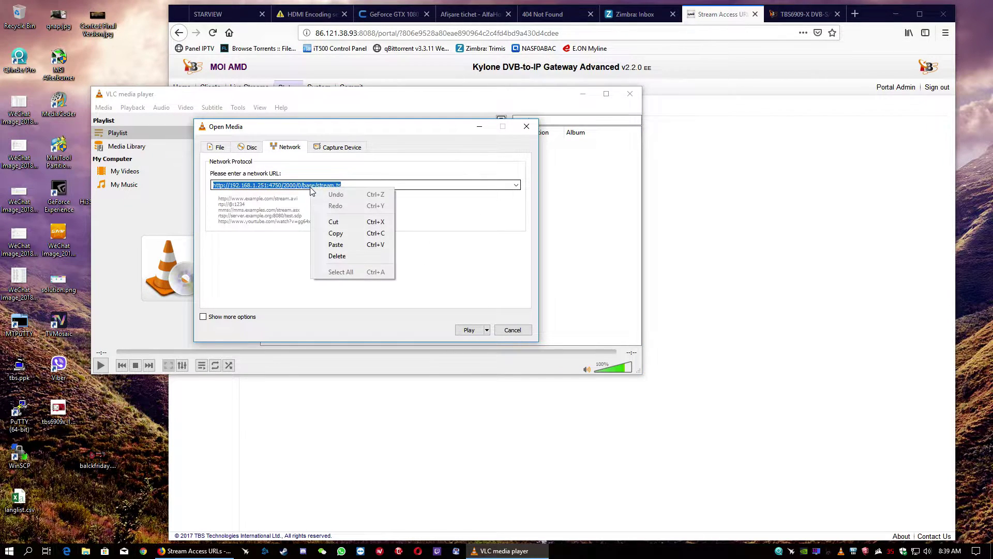
click(336, 245)
click(469, 330)
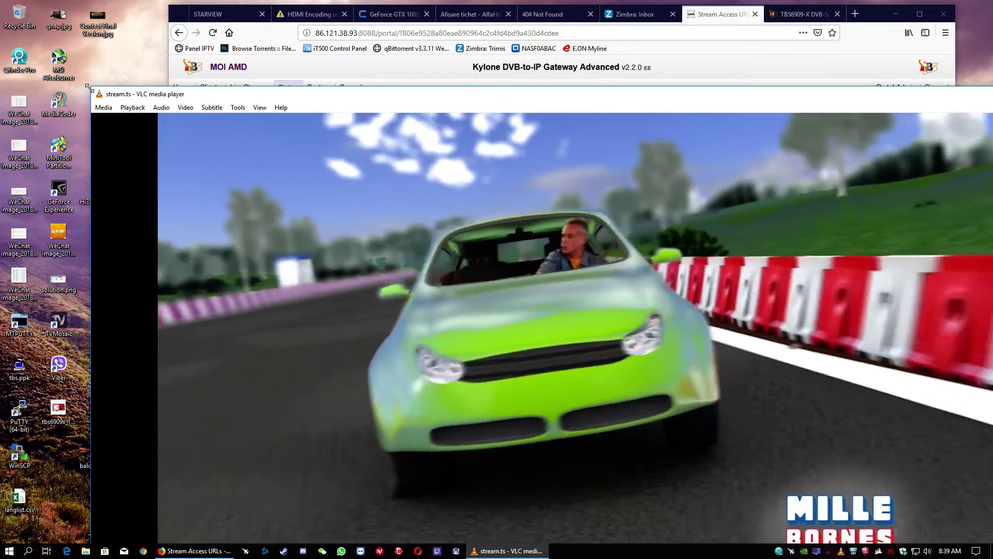
drag(88, 88, 532, 262)
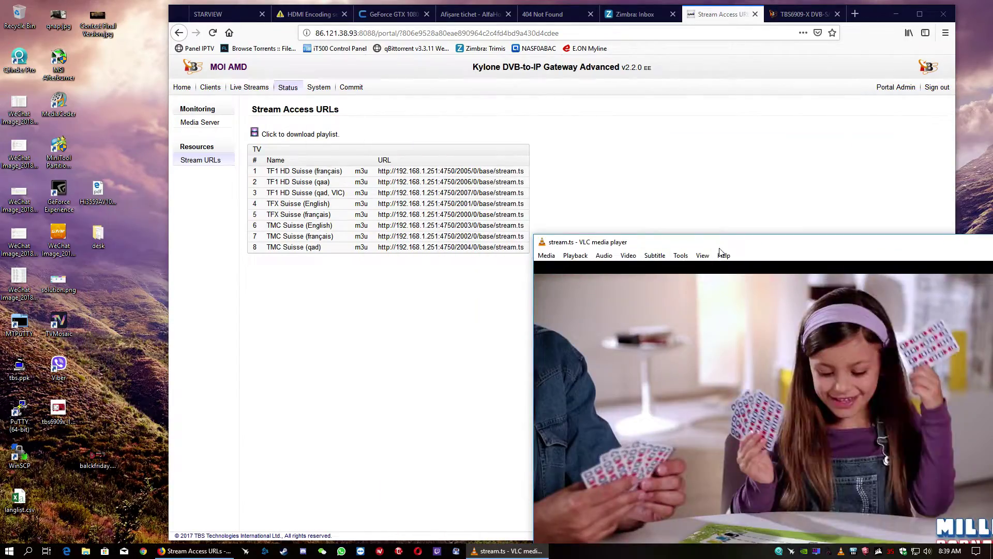
drag(724, 274, 601, 63)
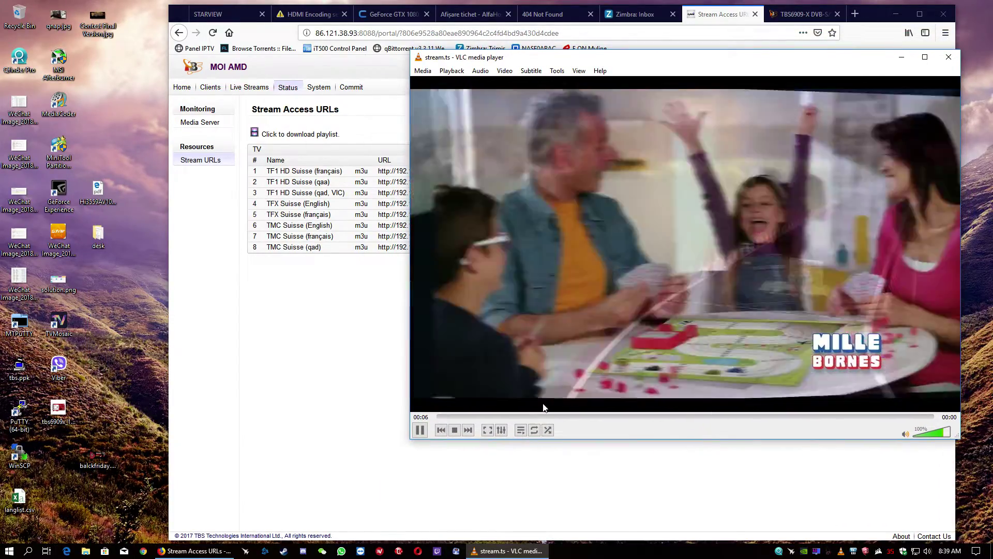
View the playing stream's codec information and select the video resolution entry of Stream 0.
right_click(569, 370)
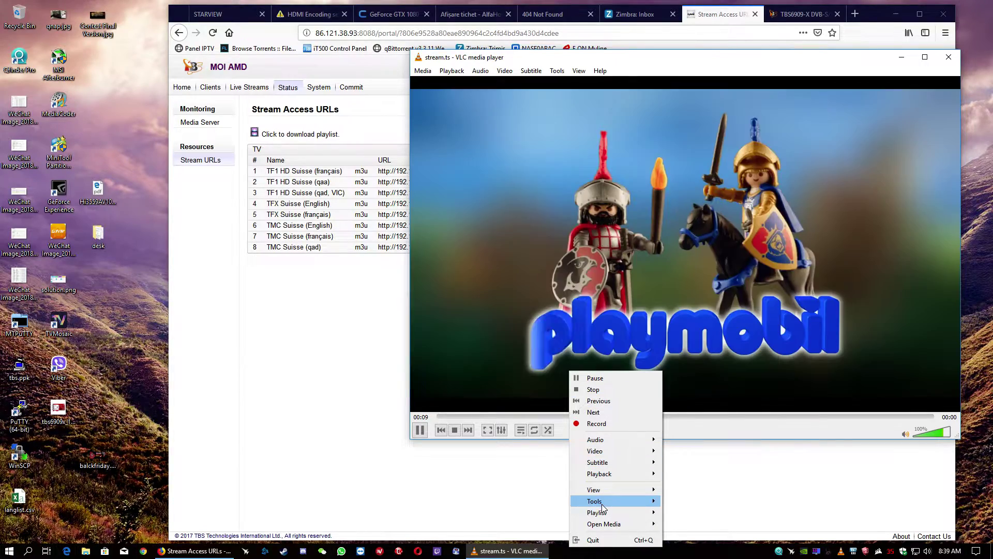
mouse_move(595, 500)
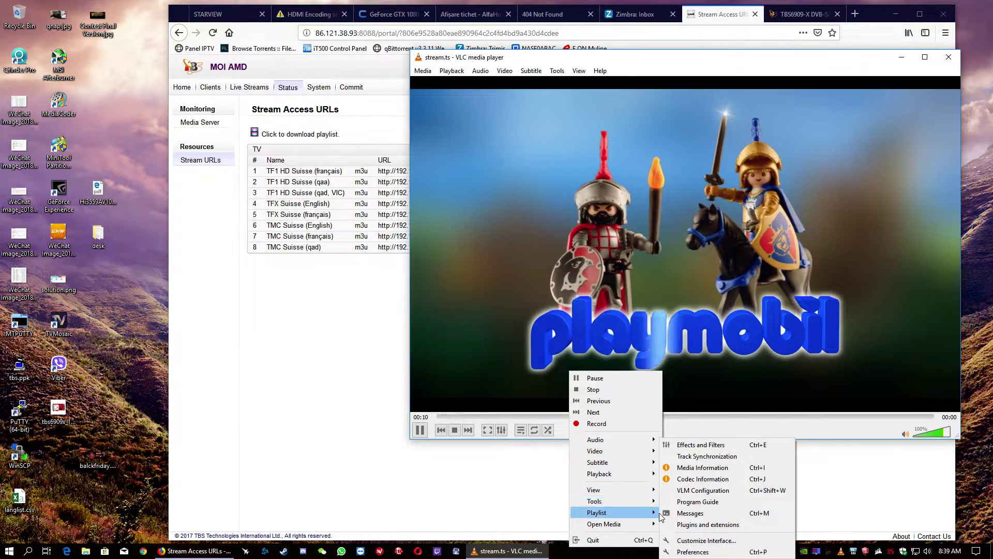
click(728, 483)
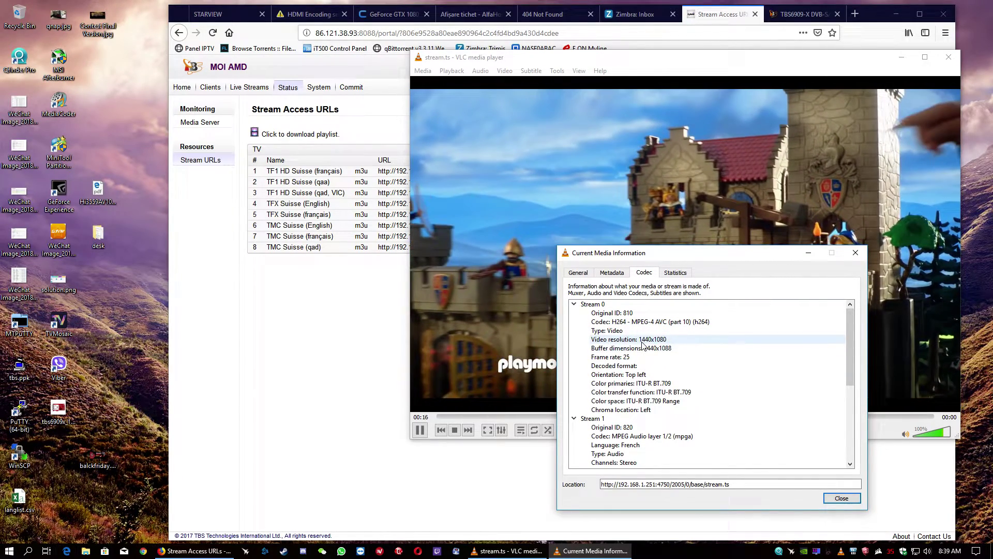
click(652, 342)
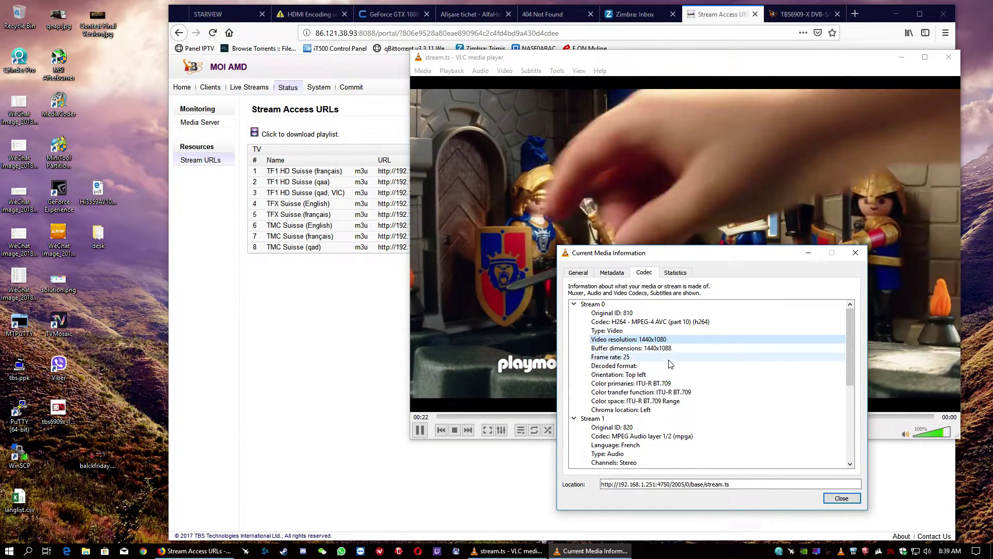
Review the audio codec details of Stream 1 and the playback statistics, and close the media information.
scroll(662, 407, down, 6)
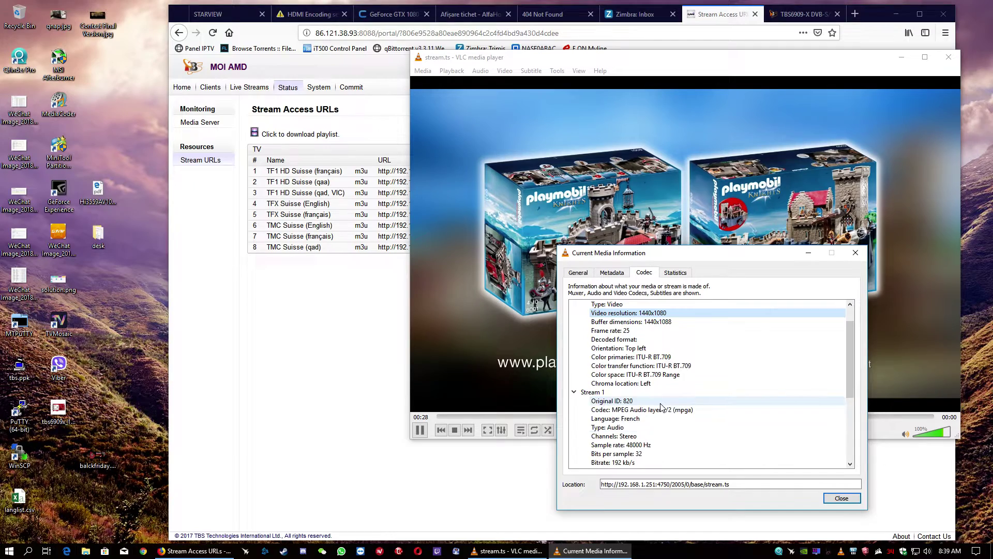
key(ctrl+Tab)
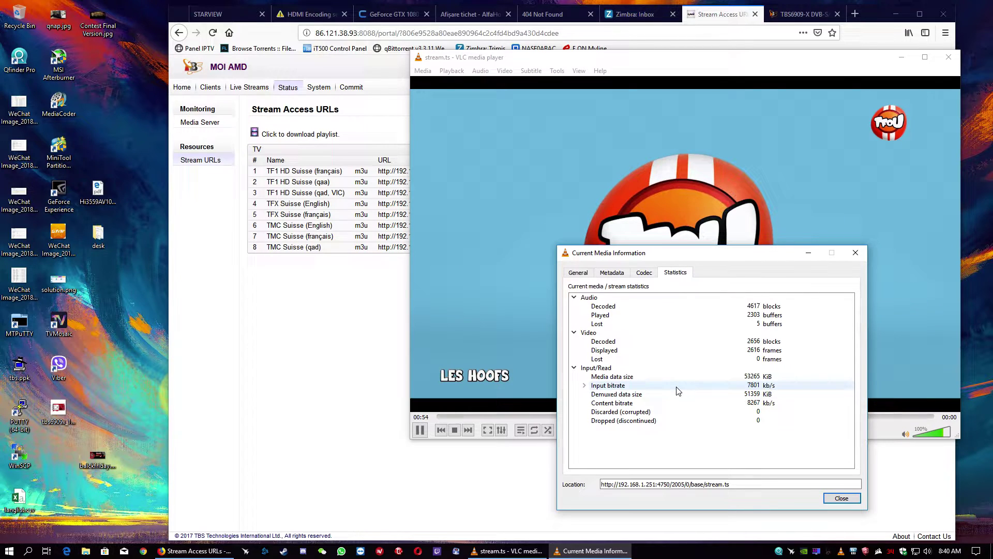
click(842, 498)
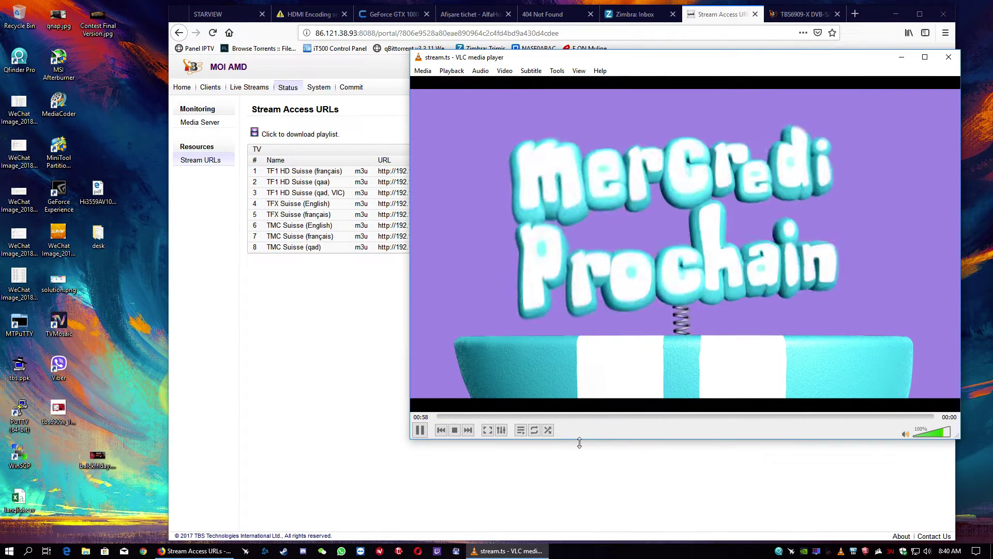
Stop the stream playback in VLC and switch back to the gateway's list of DVB transponders.
click(455, 430)
click(317, 388)
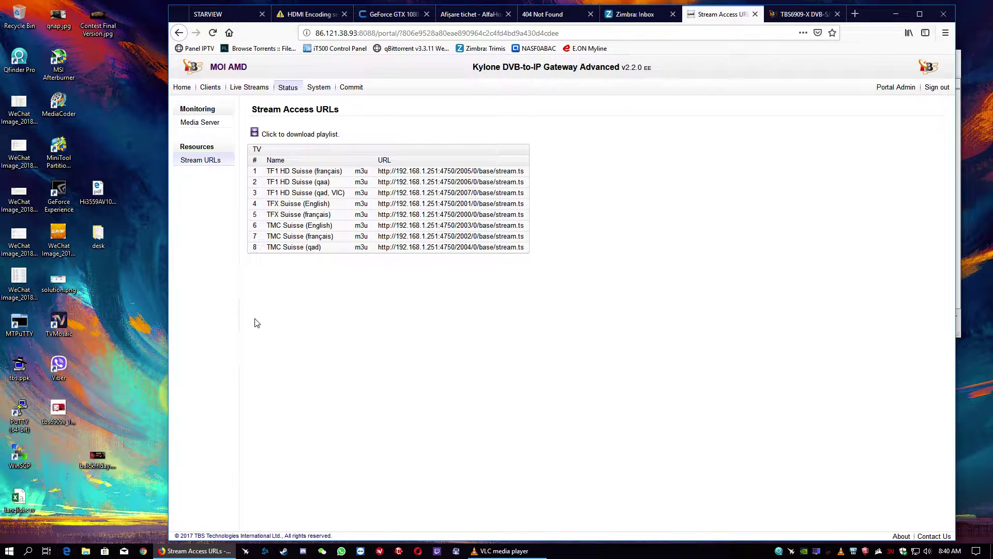
click(212, 89)
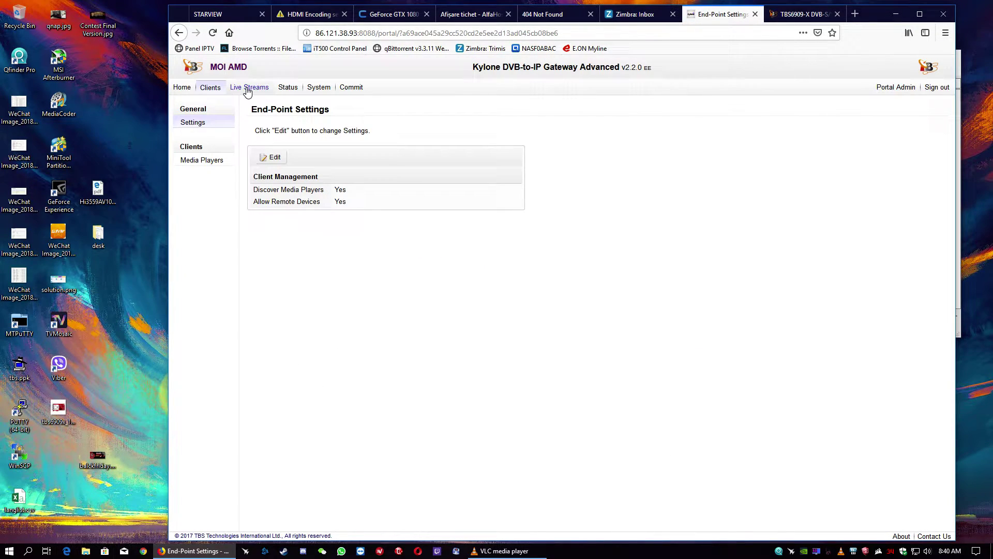
click(249, 88)
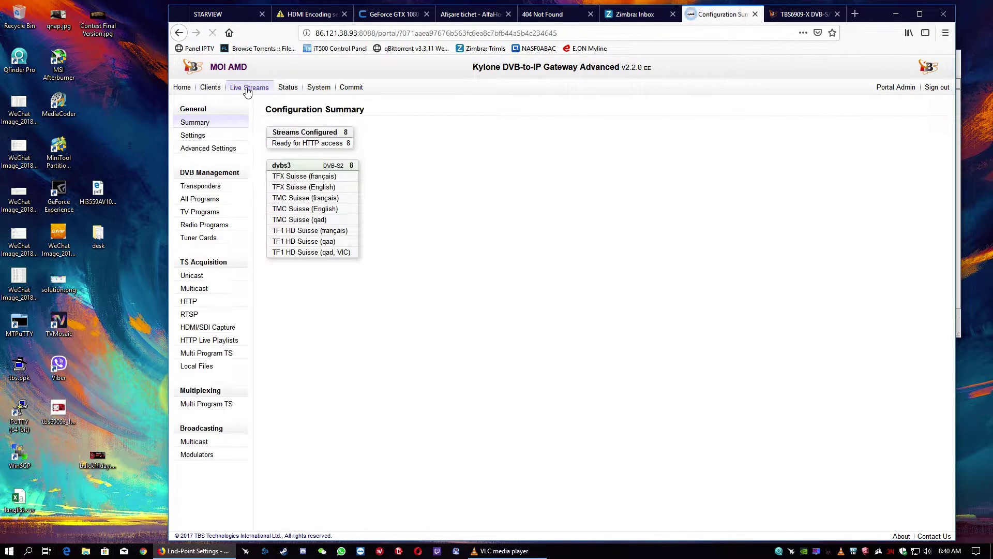
click(203, 187)
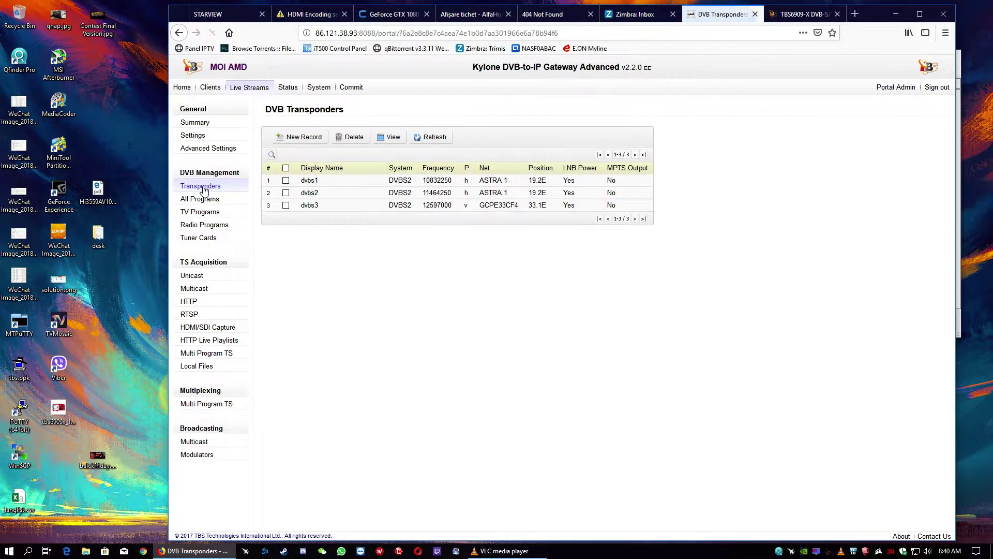
Create a transponder record named sat4 with the DVB-S2 system and frequency 12224000.
click(298, 138)
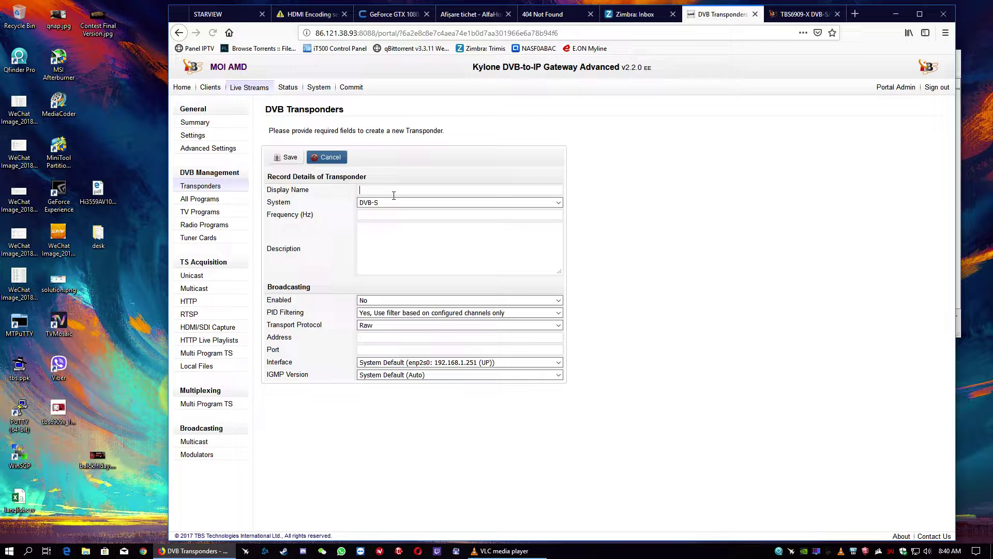
click(395, 188)
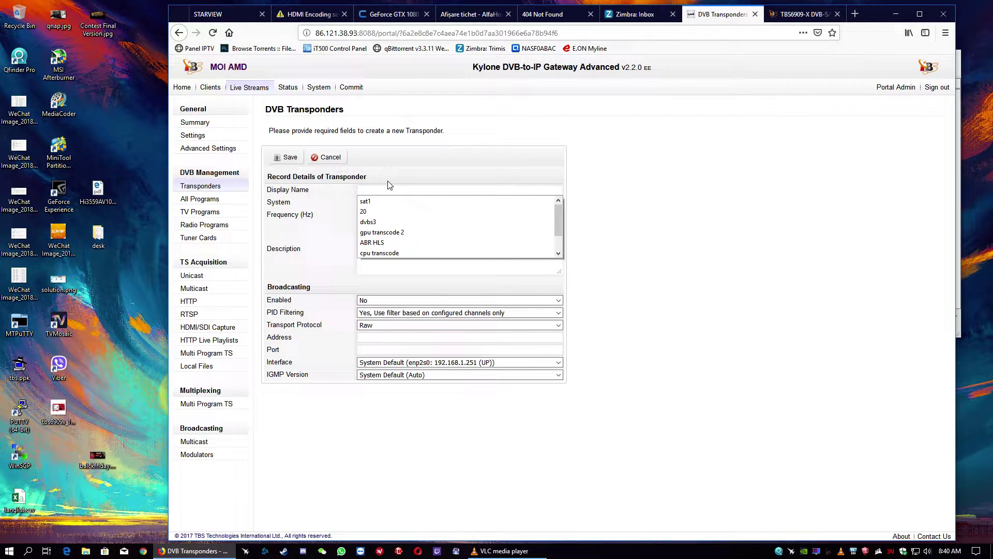
text(sat4)
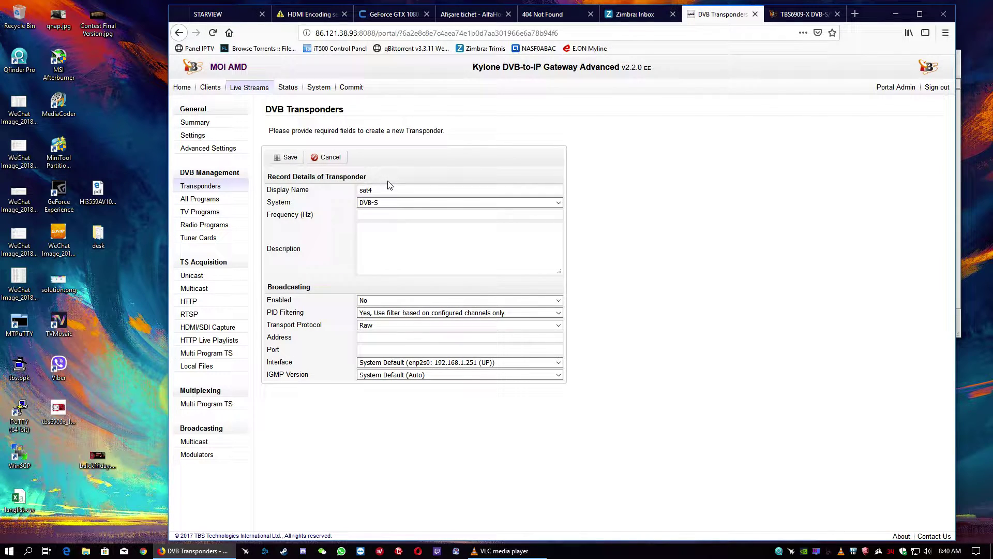
click(493, 202)
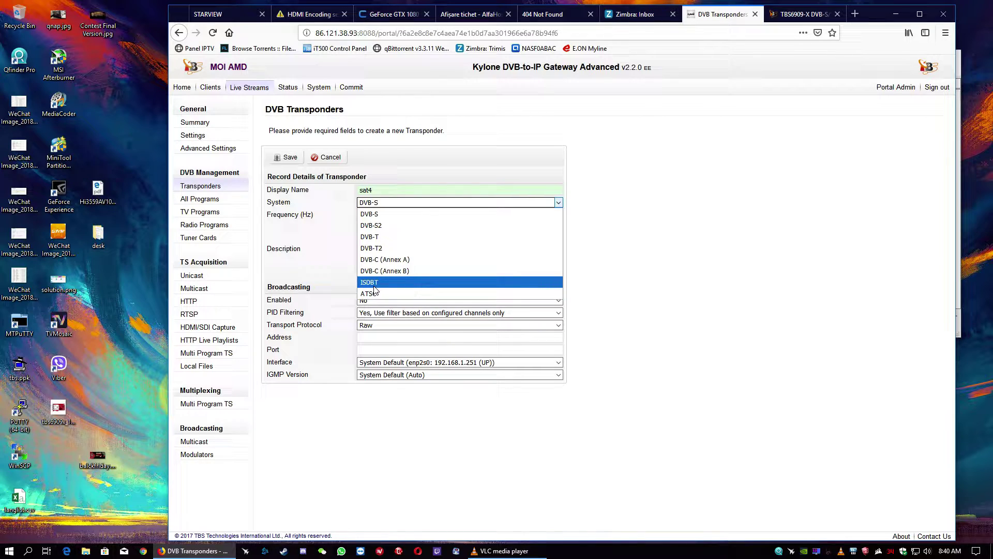
click(388, 226)
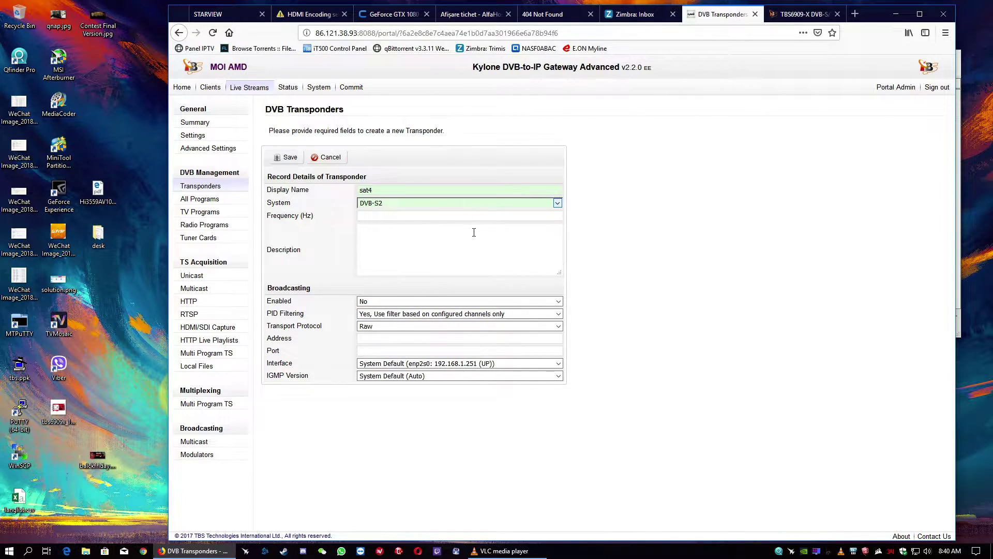
click(398, 215)
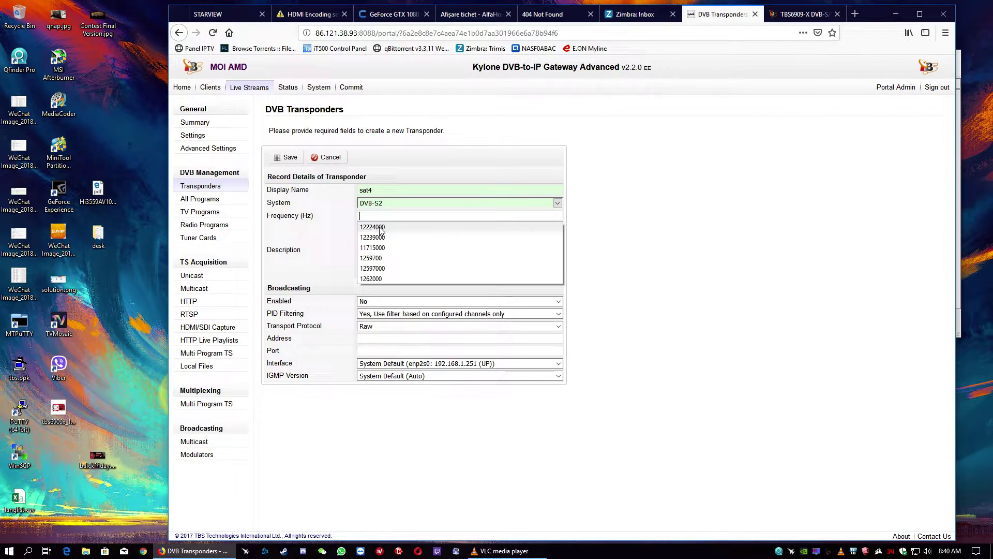
click(376, 228)
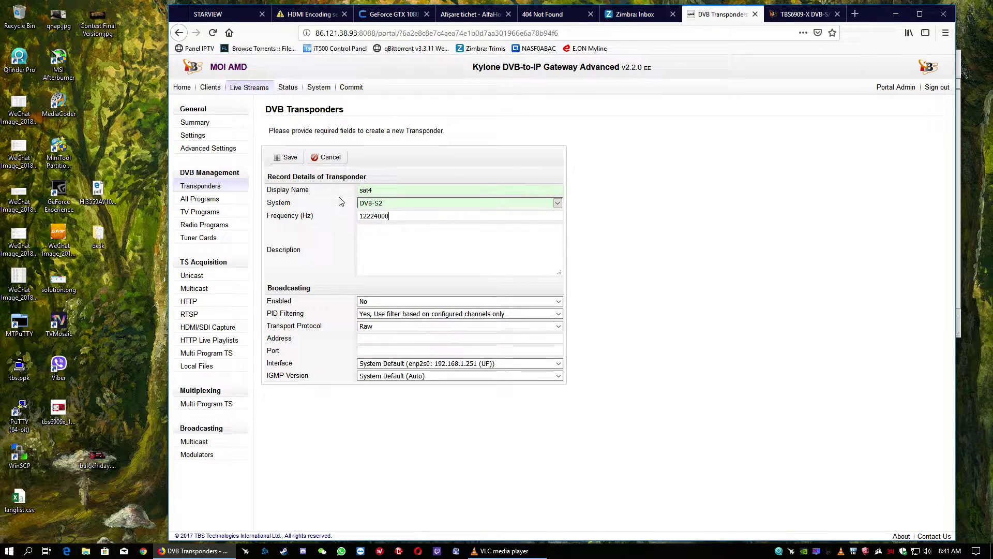
click(286, 158)
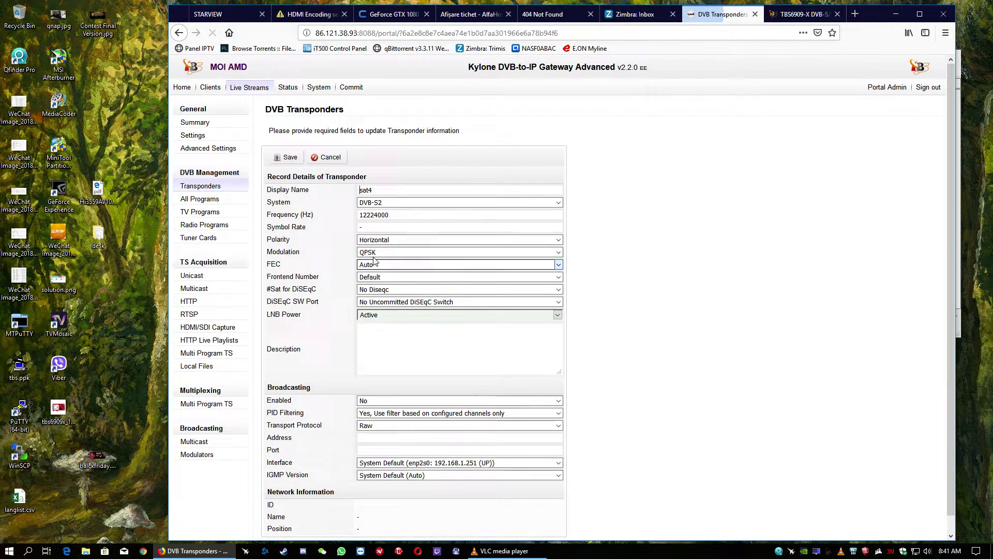
Set the symbol rate of sat4 to 10057000 and look through its modulation, FEC and frontend number options.
click(384, 231)
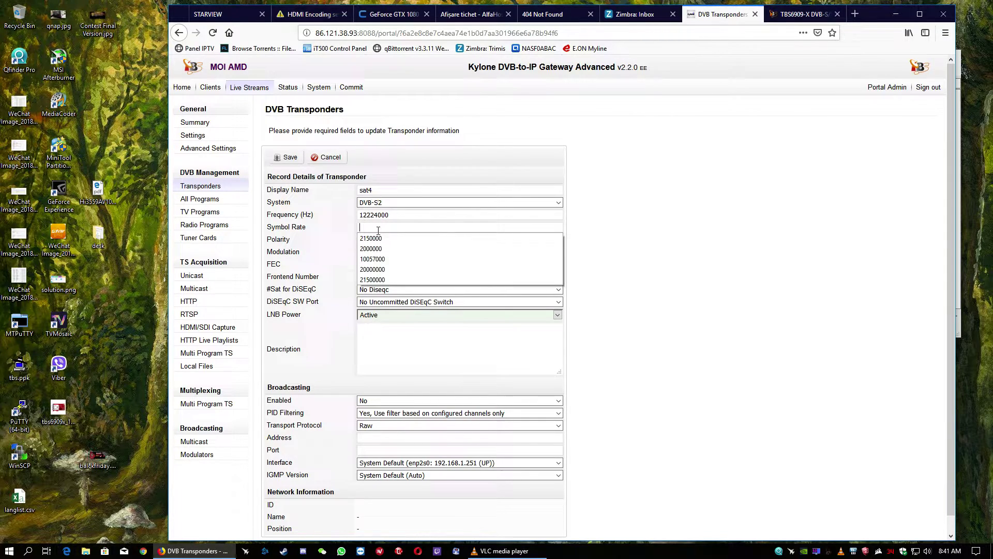
click(373, 259)
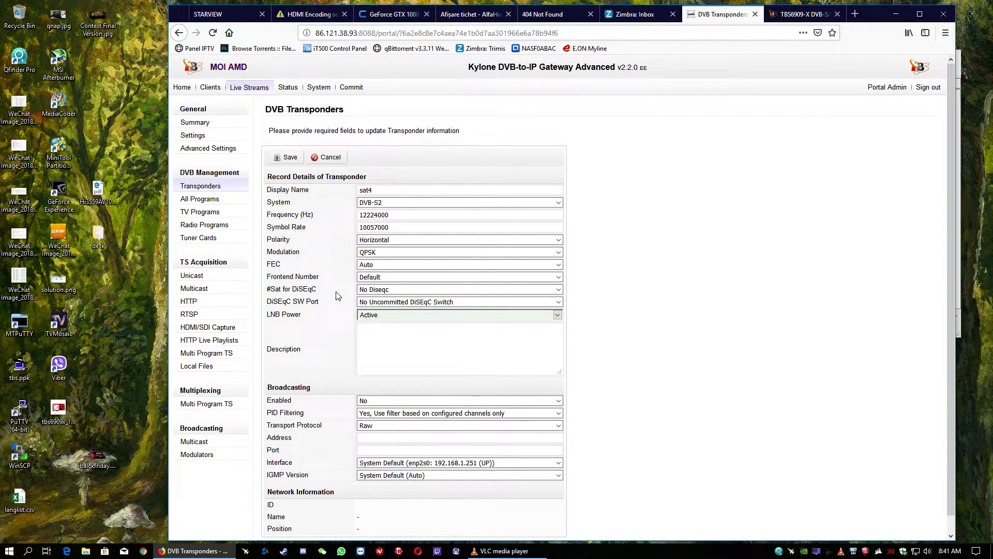
click(333, 257)
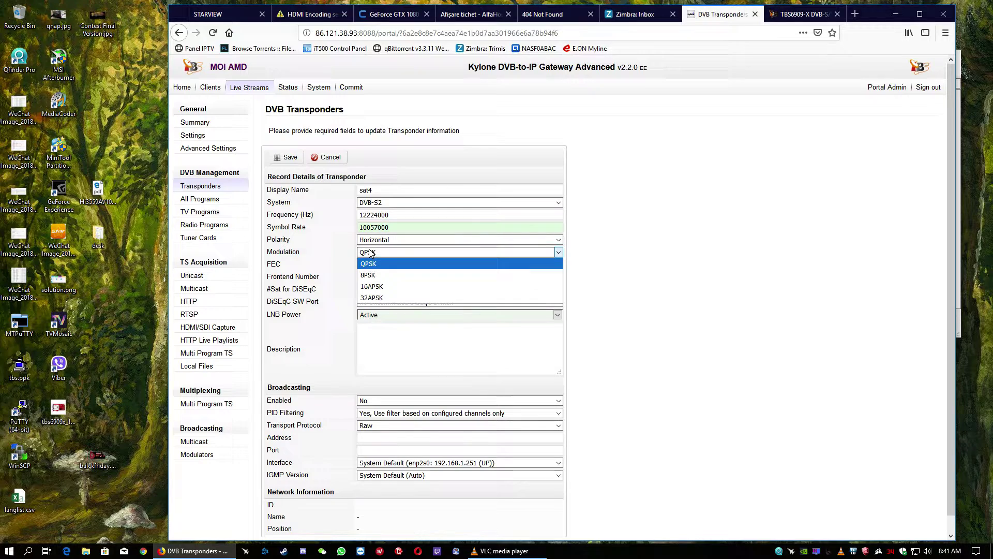
click(334, 257)
click(373, 264)
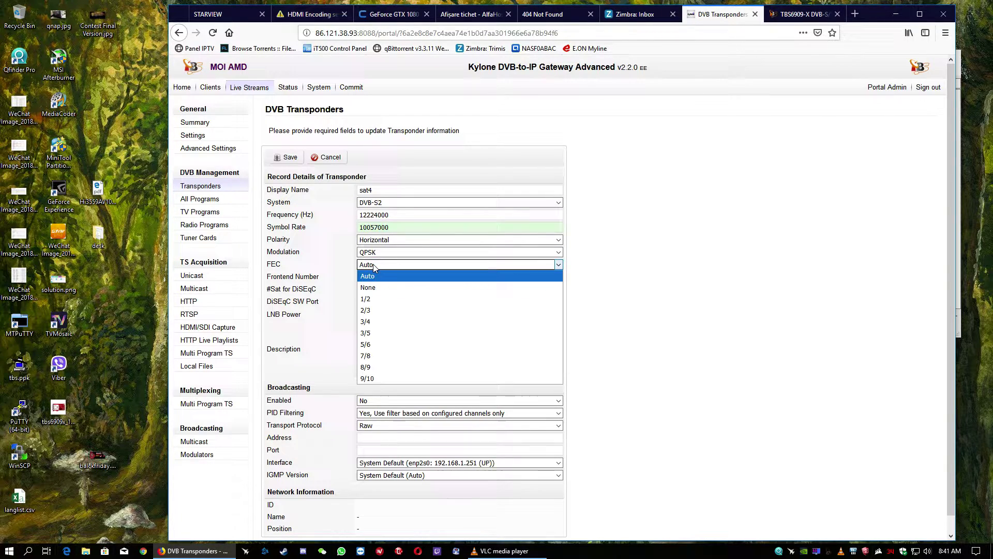
click(373, 263)
click(370, 280)
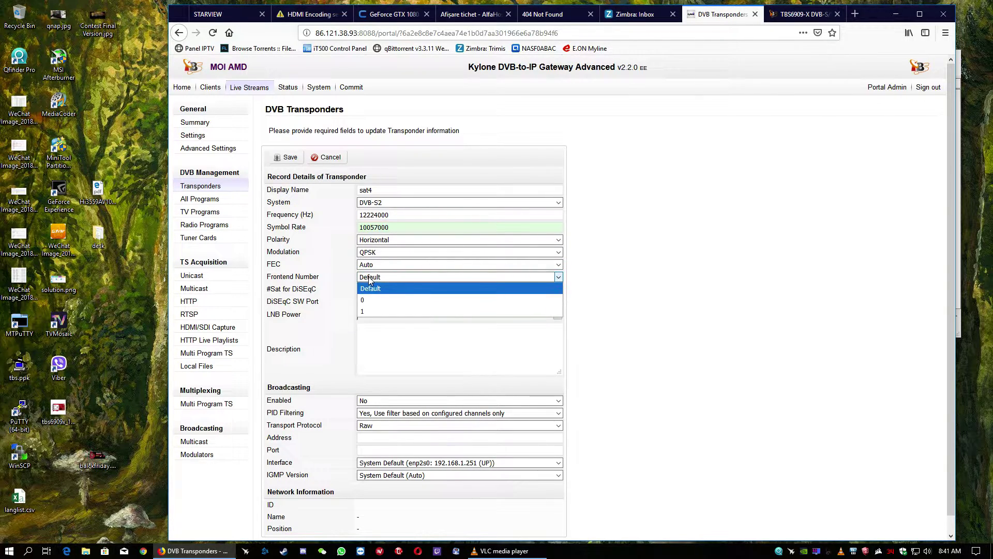
click(366, 280)
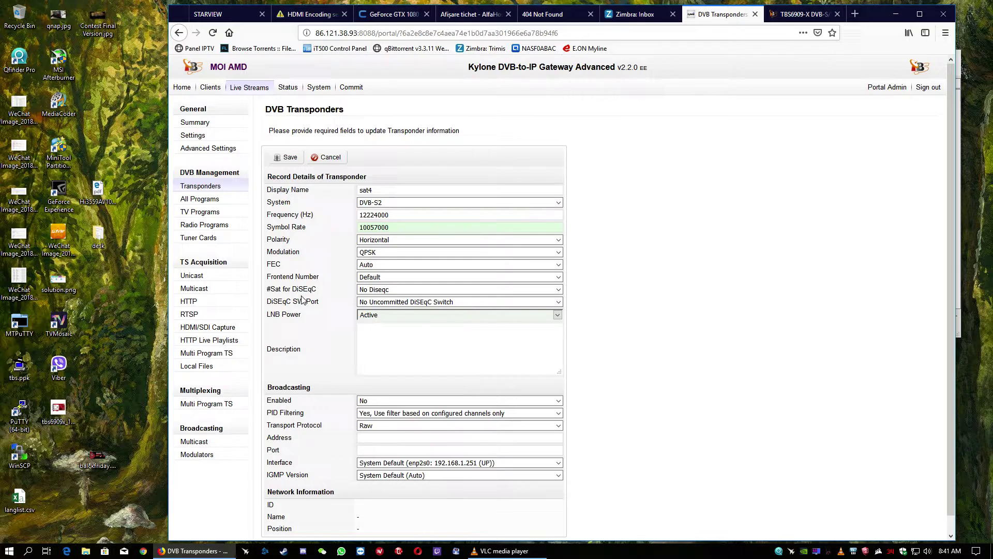
Check the DiSEqC, DiSEqC switch port and LNB power options of sat4, and save the transponder.
click(373, 289)
click(375, 290)
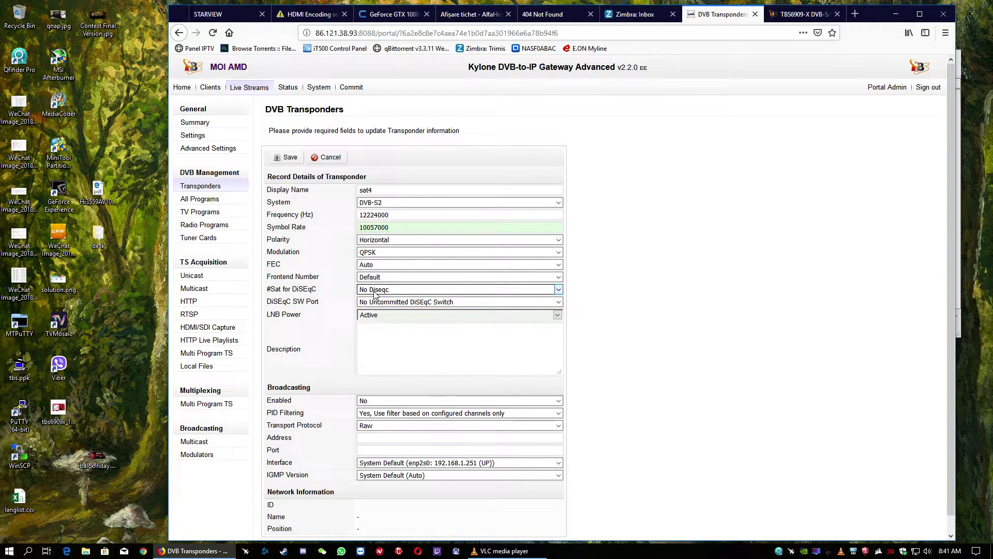
click(382, 302)
click(331, 305)
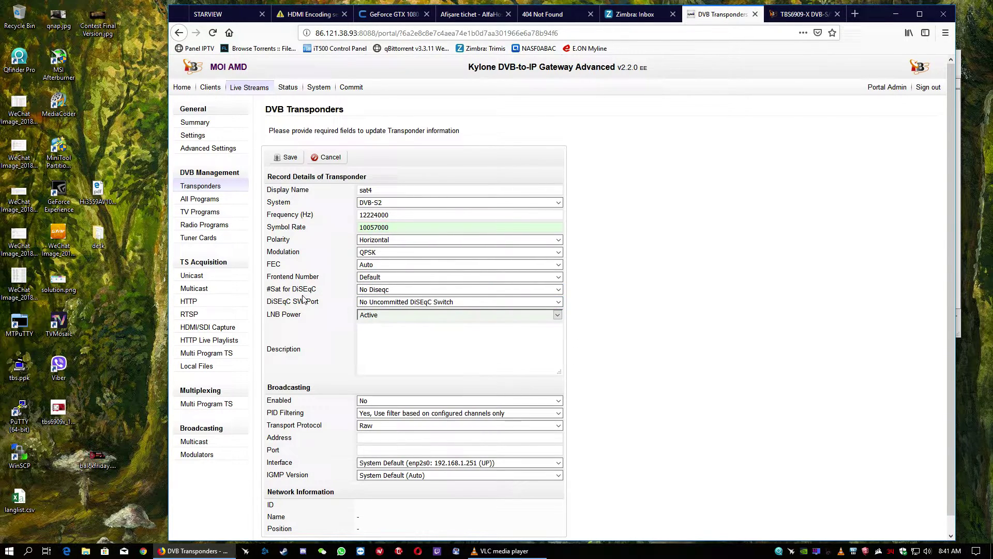
click(381, 313)
click(341, 317)
click(288, 160)
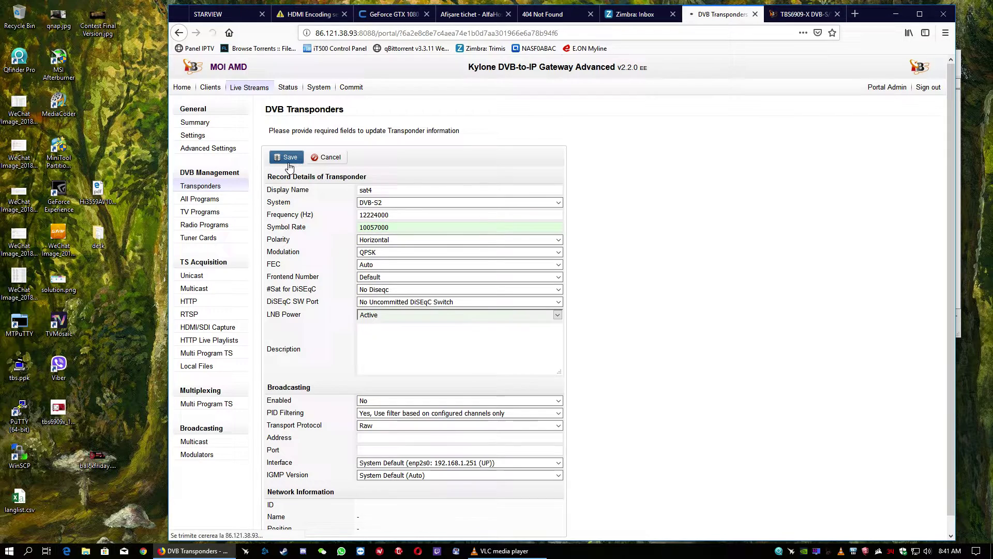
click(363, 160)
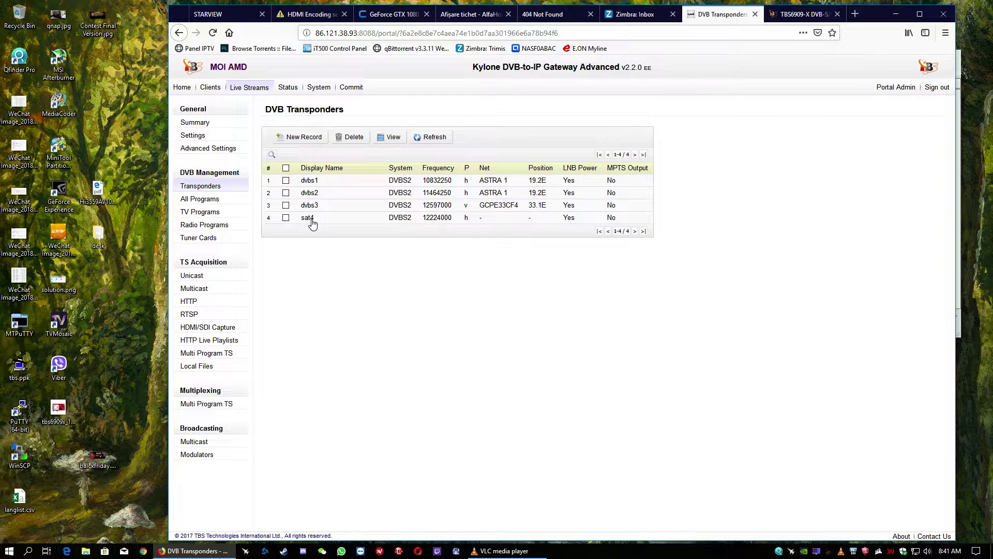
Open the automatic channel configuration for sat4 and examine the tuner inputs available for scanning.
click(312, 222)
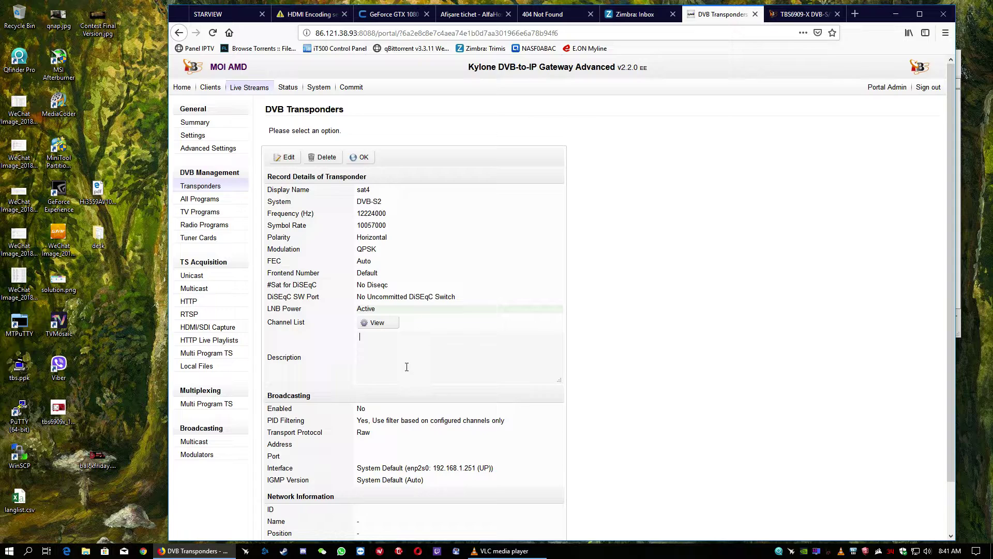
scroll(407, 369, down, 2)
click(376, 510)
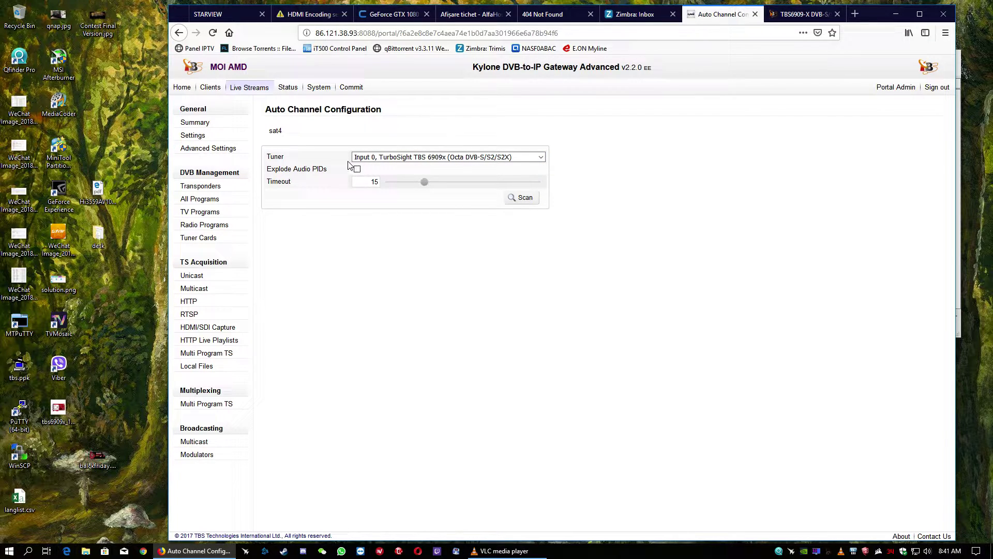
click(396, 158)
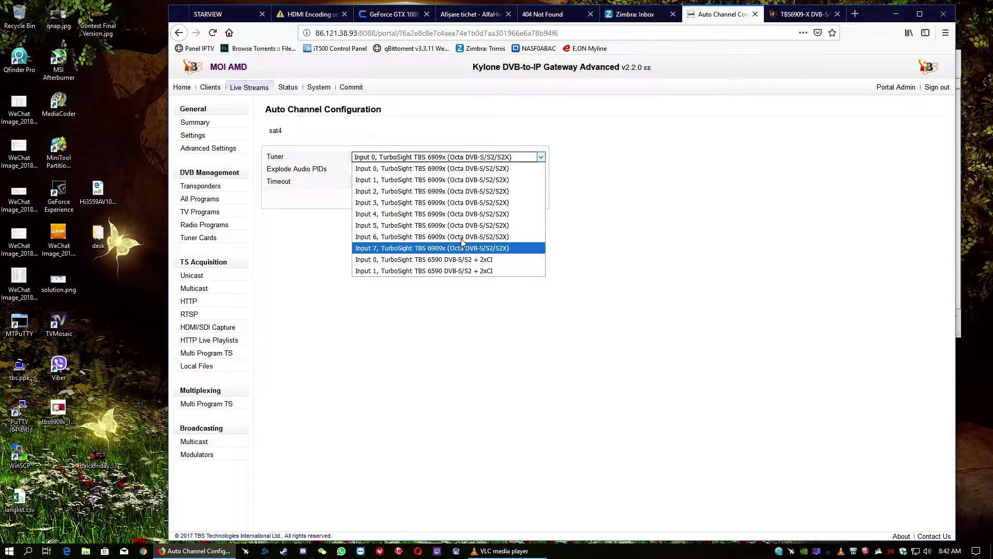
click(346, 222)
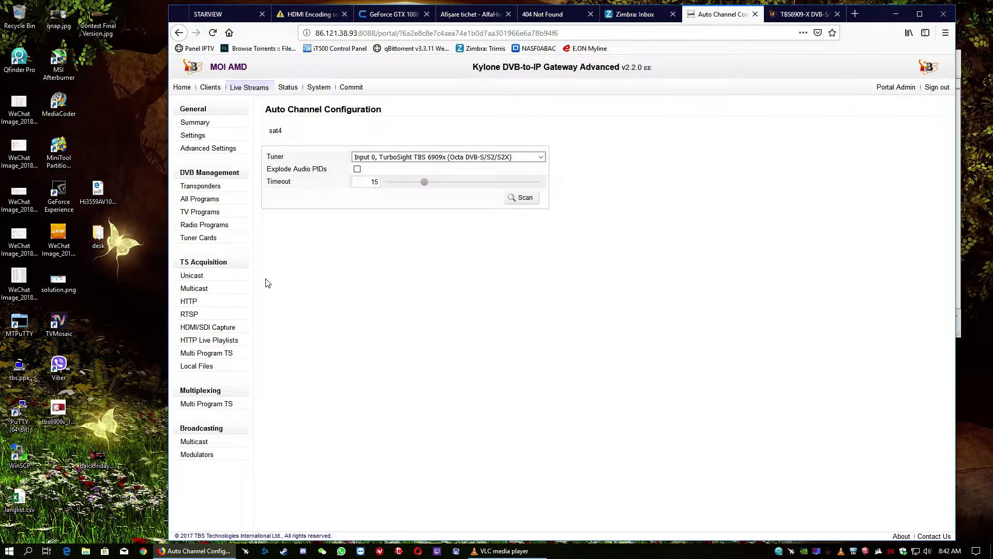
Delete the sat4 transponder from the DVB transponders list.
click(199, 187)
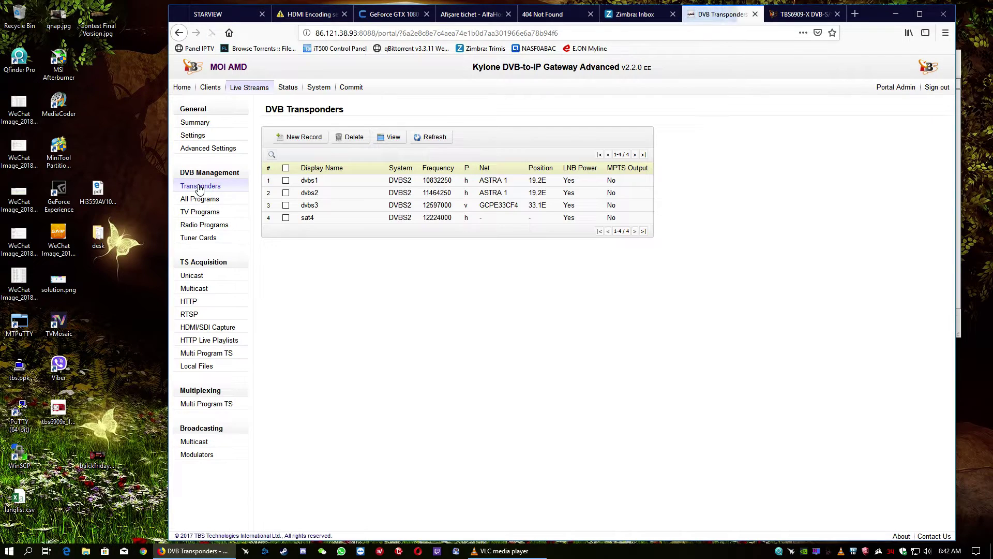
click(286, 217)
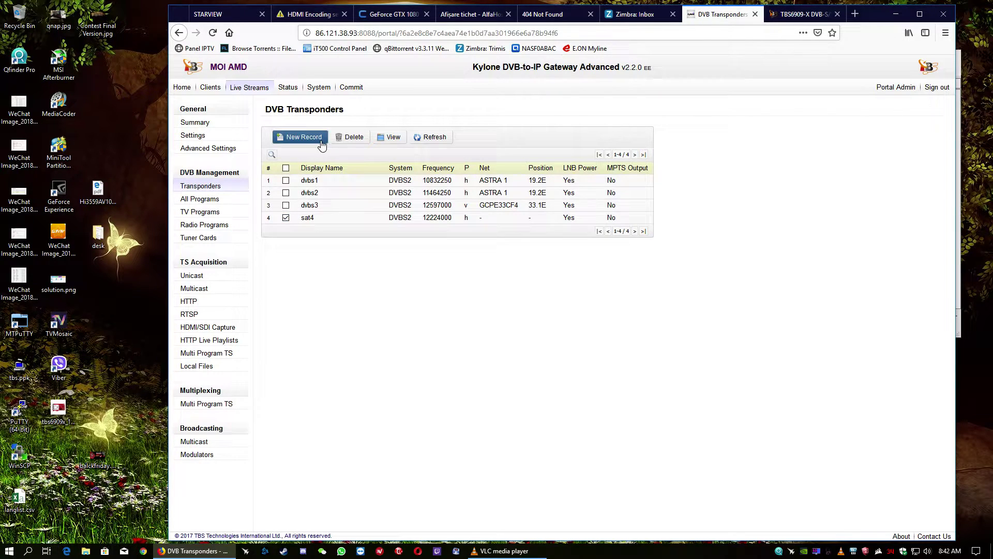
click(351, 138)
click(540, 248)
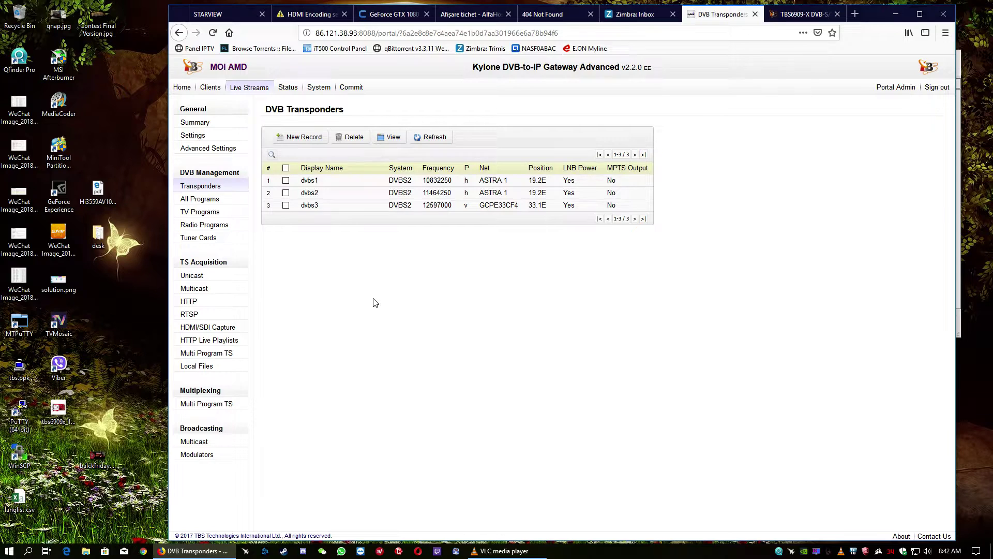
List all DVB programs, view the TF1 HD Suisse (qaa) channel record, highlighting its PIDs, and return to the list.
click(188, 201)
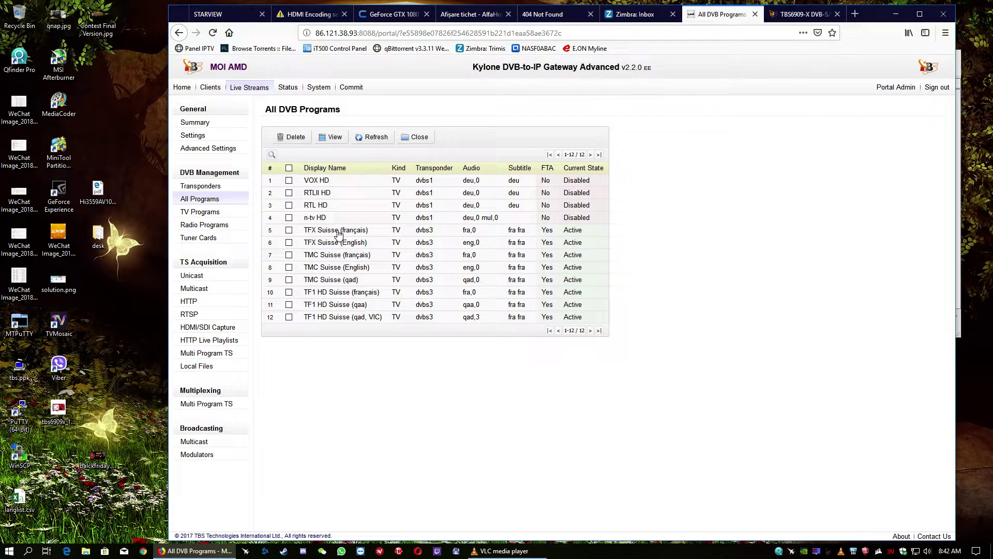
double_click(326, 308)
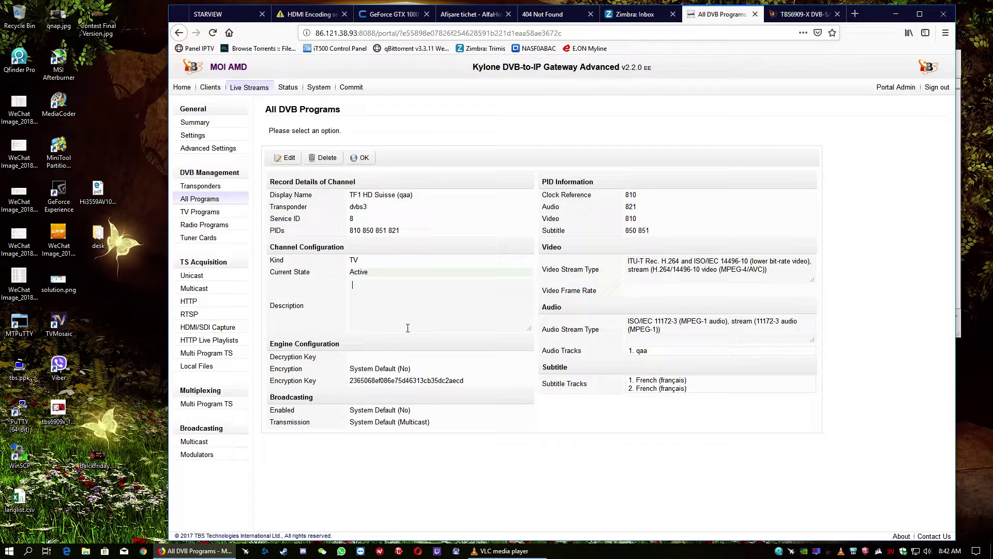
drag(357, 230, 401, 231)
click(376, 242)
click(362, 157)
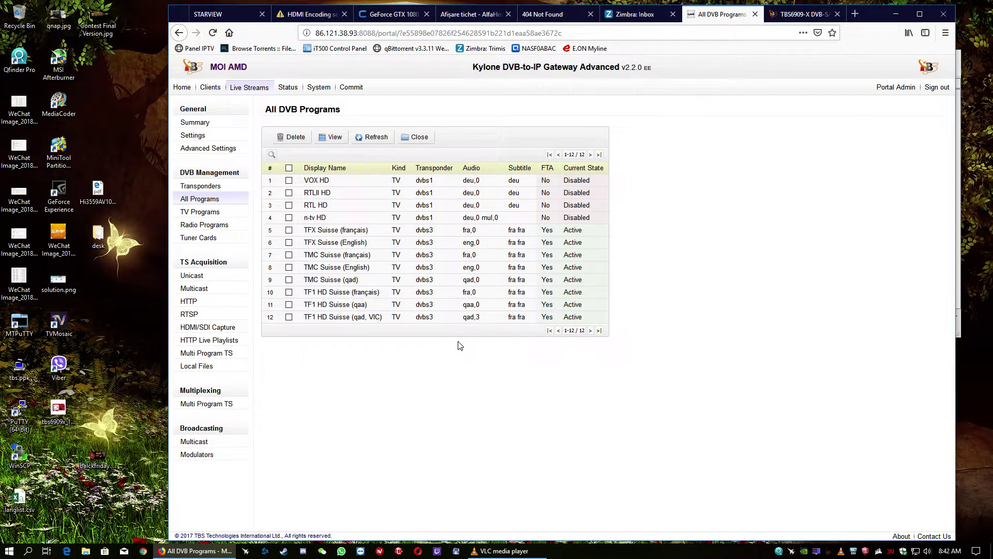
Show the TBS6909-X octa tuner card's product page in the browser.
click(803, 14)
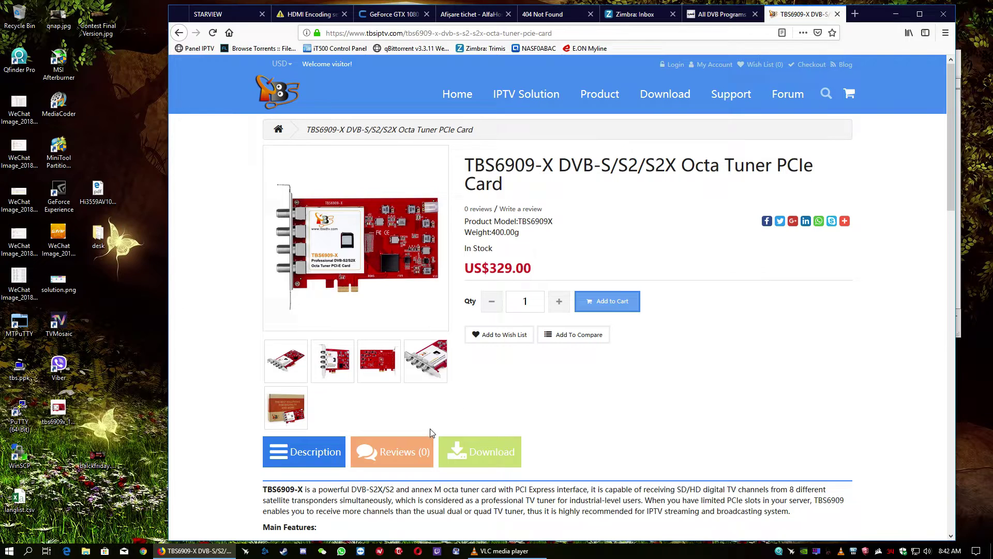